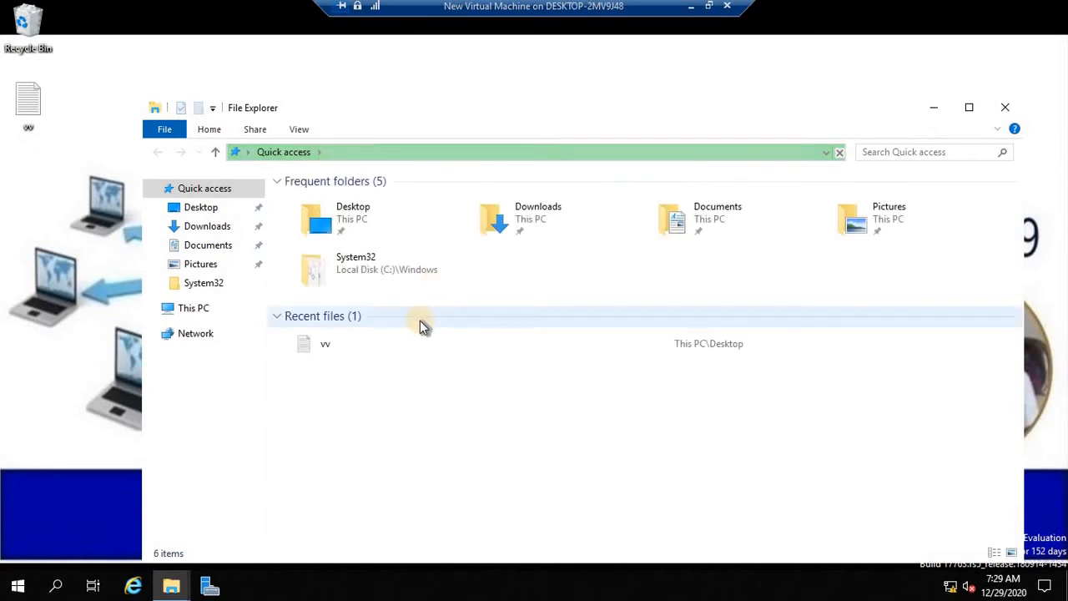
# - Look into New Volume (E:) and copy the Windows Mail folder from C:\Program Files
pyautogui.click(198, 310)
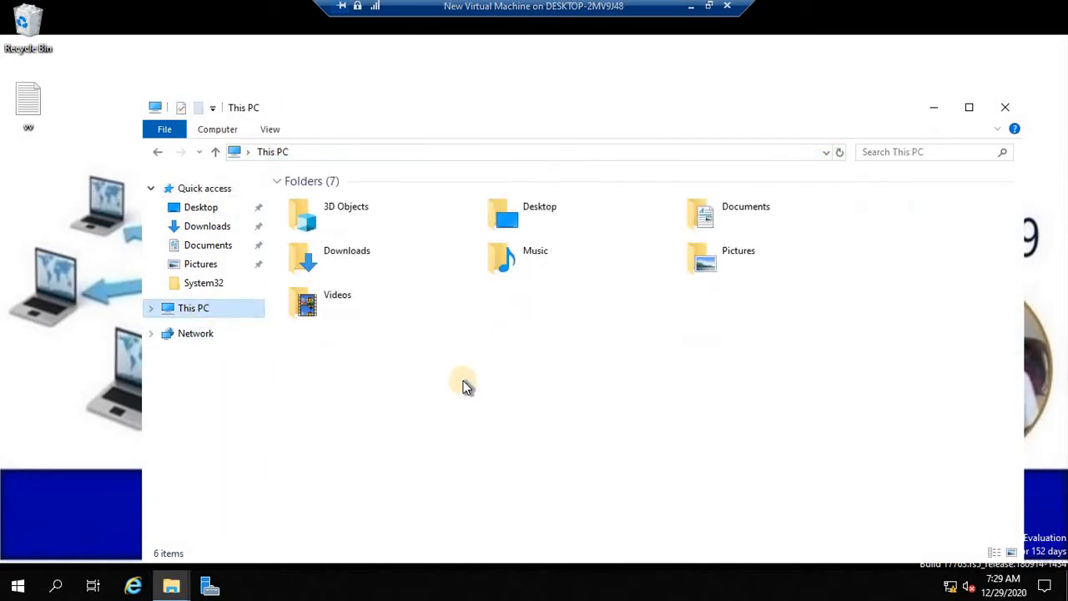
pyautogui.doubleClick(392, 405)
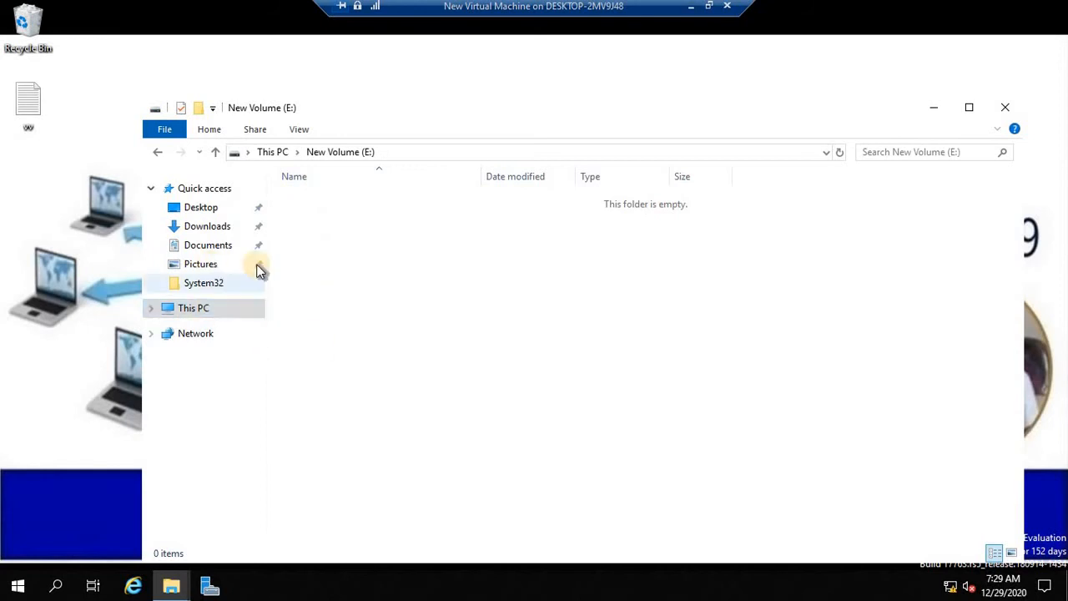
pyautogui.click(196, 311)
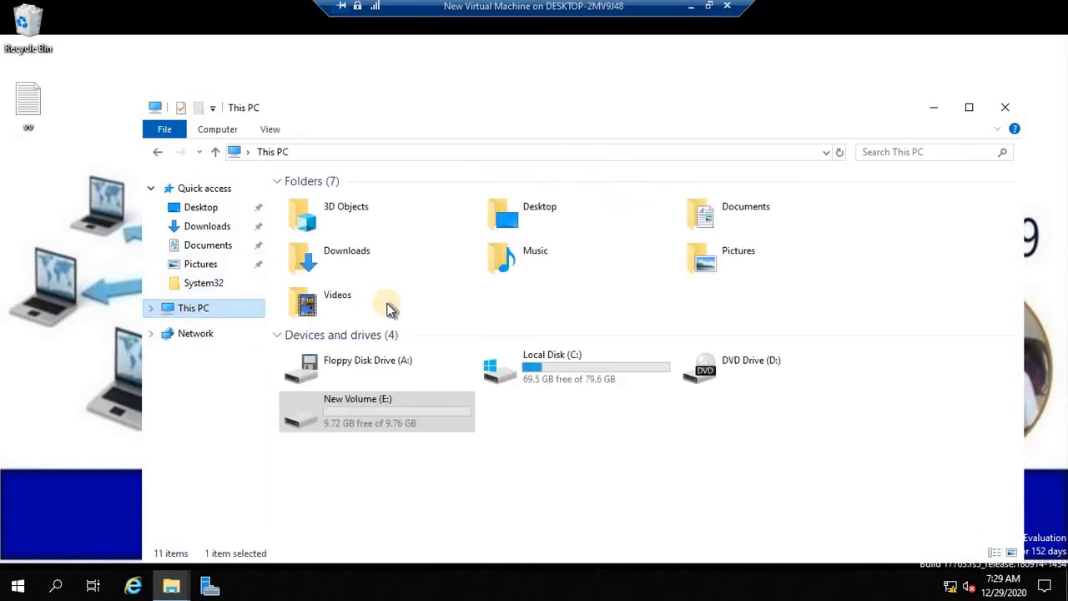
pyautogui.doubleClick(571, 359)
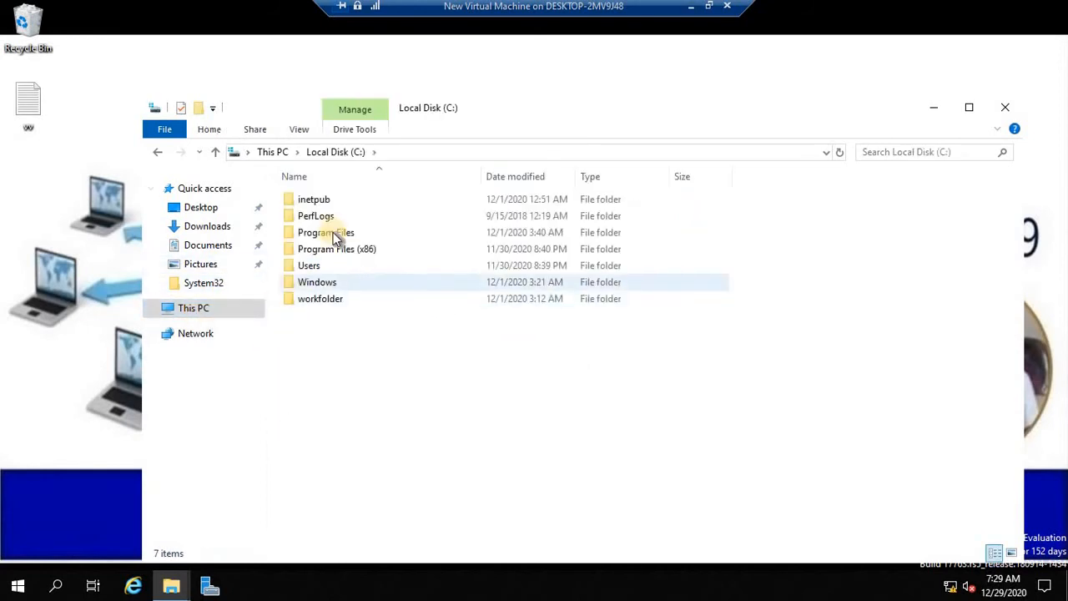
pyautogui.click(343, 234)
pyautogui.doubleClick(344, 235)
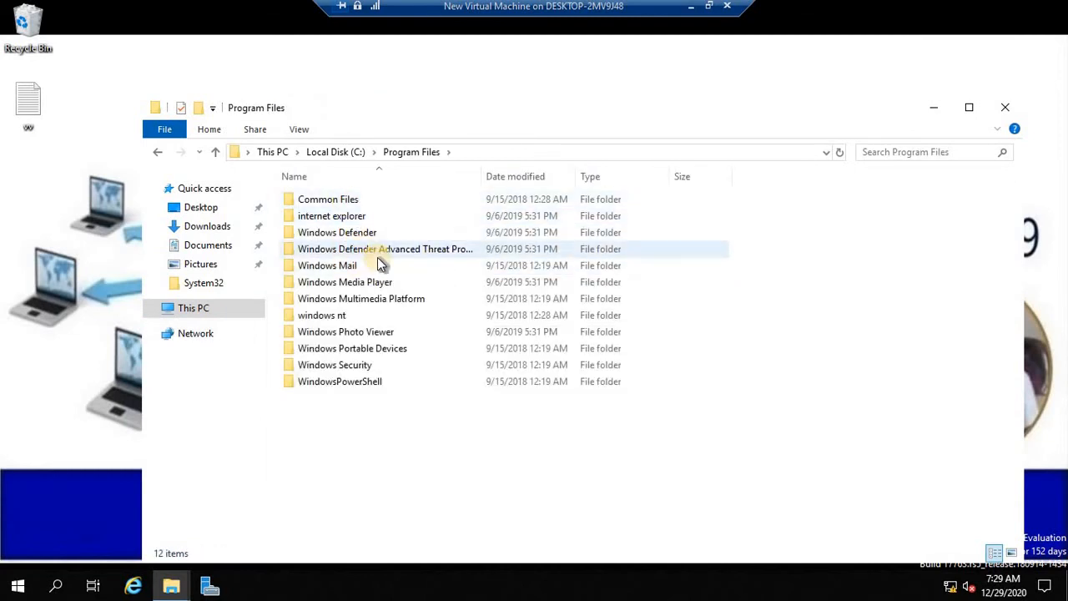
pyautogui.doubleClick(348, 265)
pyautogui.rightClick(347, 264)
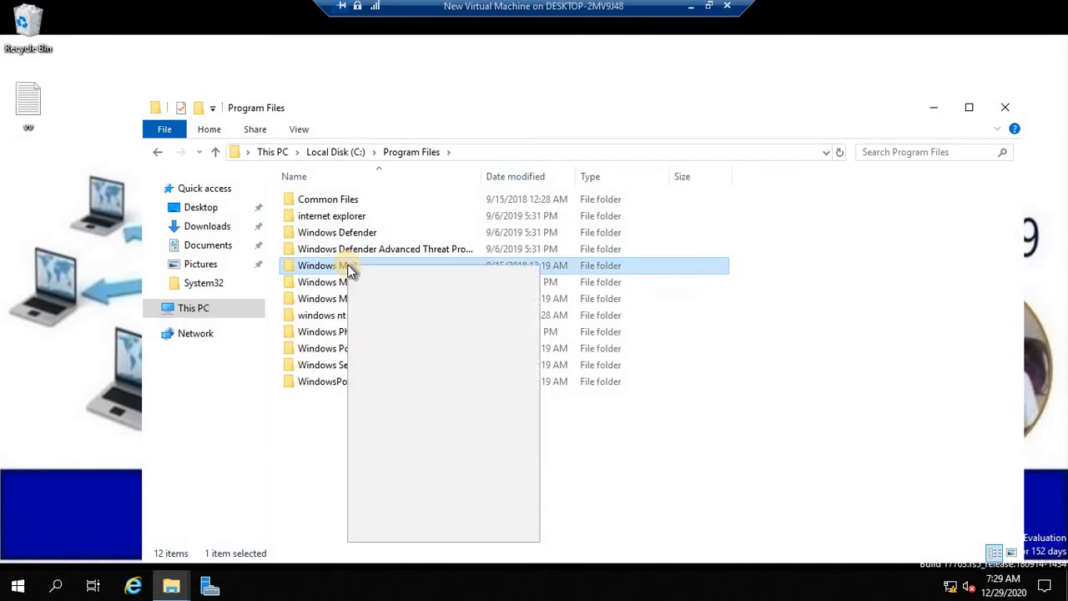
pyautogui.click(391, 449)
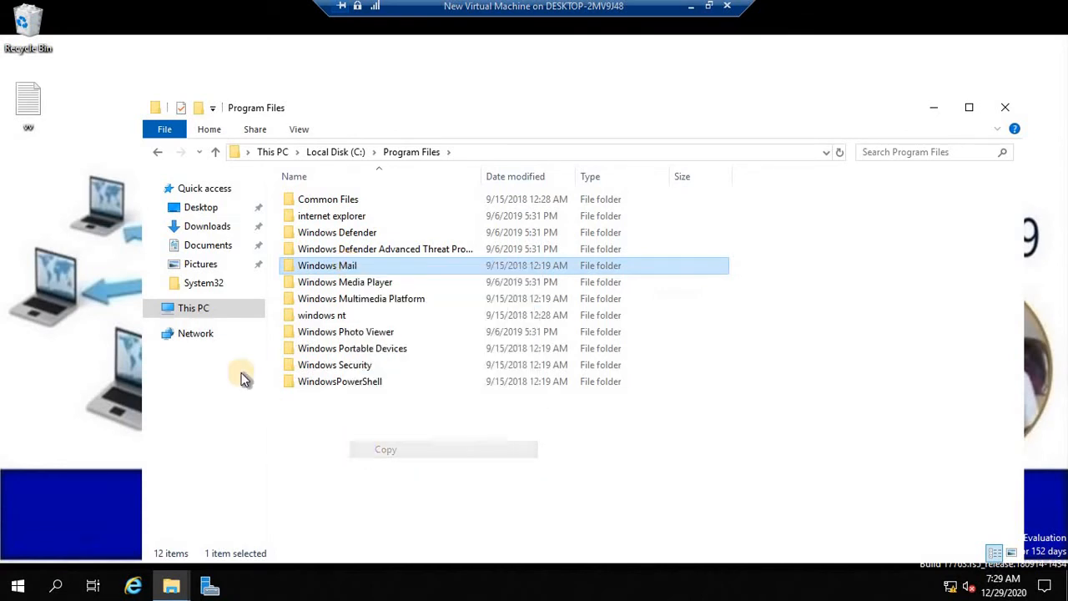
# - Paste the copied Windows Mail folder into New Volume (E:)
pyautogui.click(198, 310)
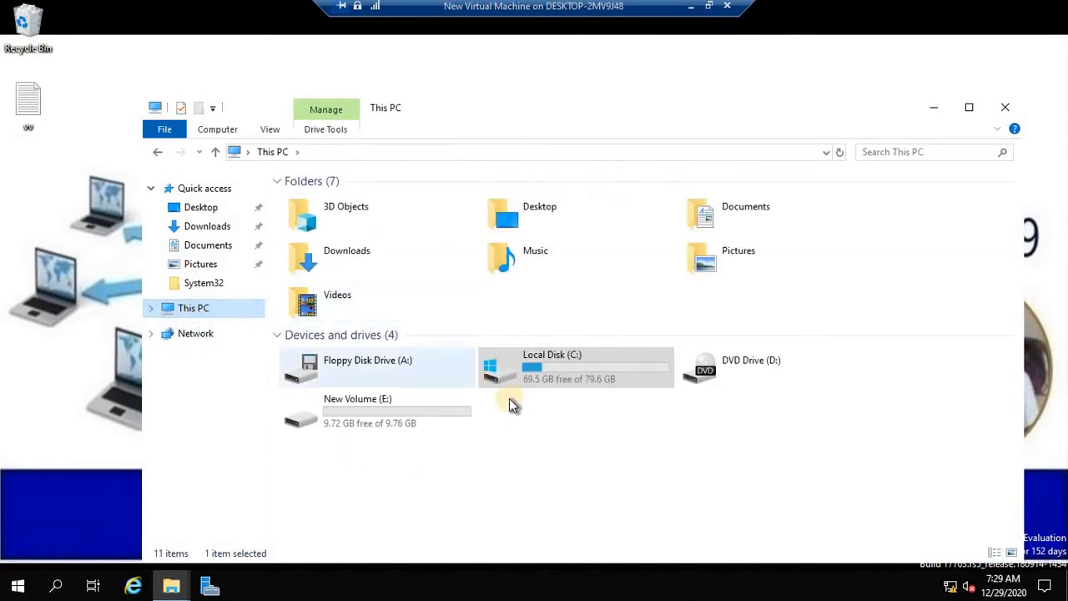
pyautogui.doubleClick(400, 407)
pyautogui.rightClick(389, 284)
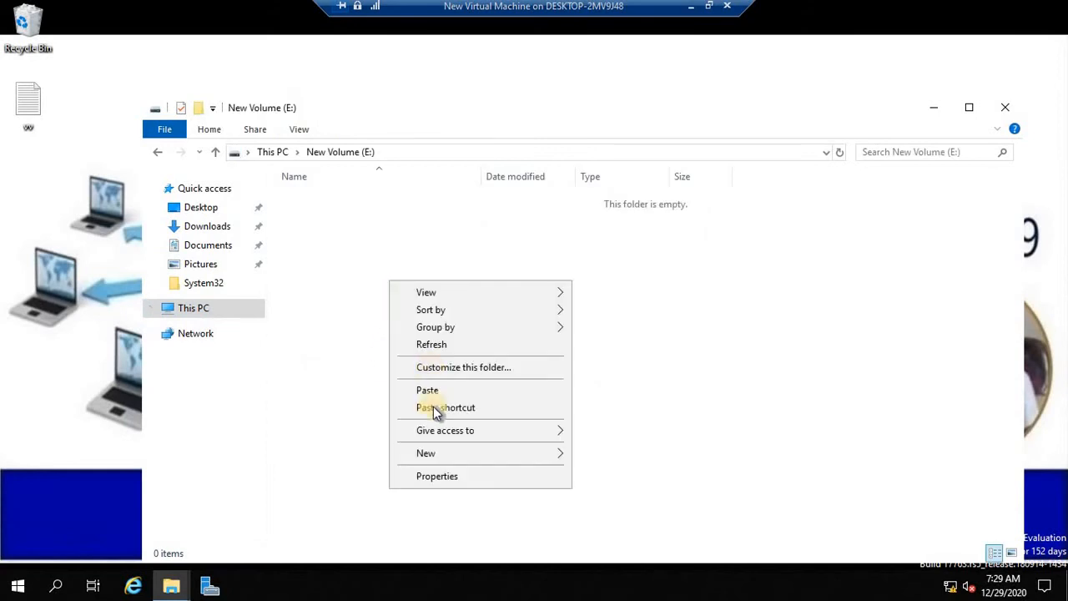
pyautogui.click(430, 387)
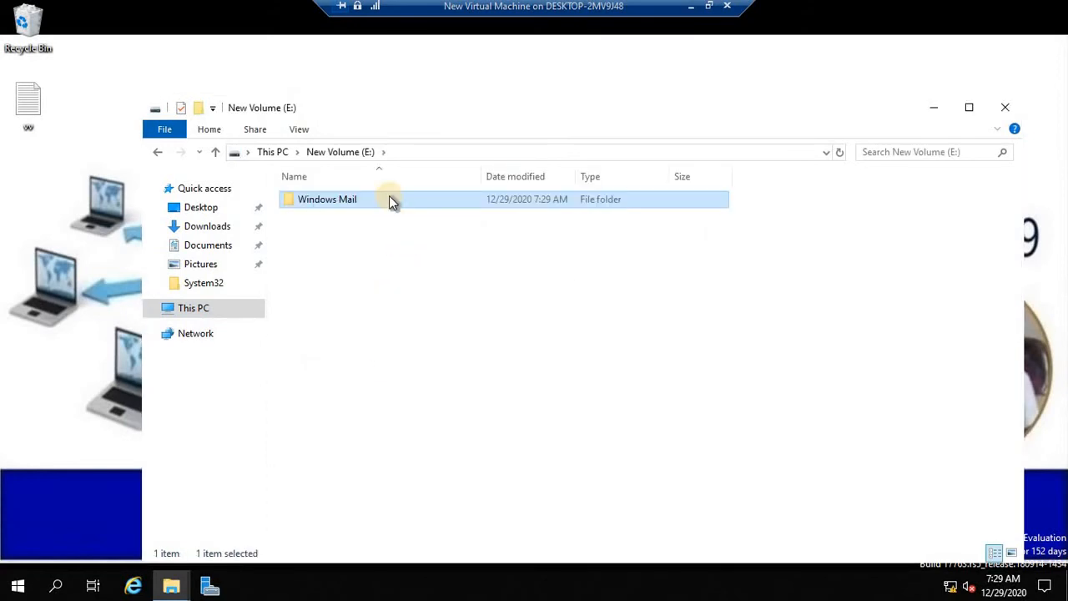
# - View the general properties of the Windows Mail folder on E: and close them
pyautogui.rightClick(389, 201)
pyautogui.click(464, 479)
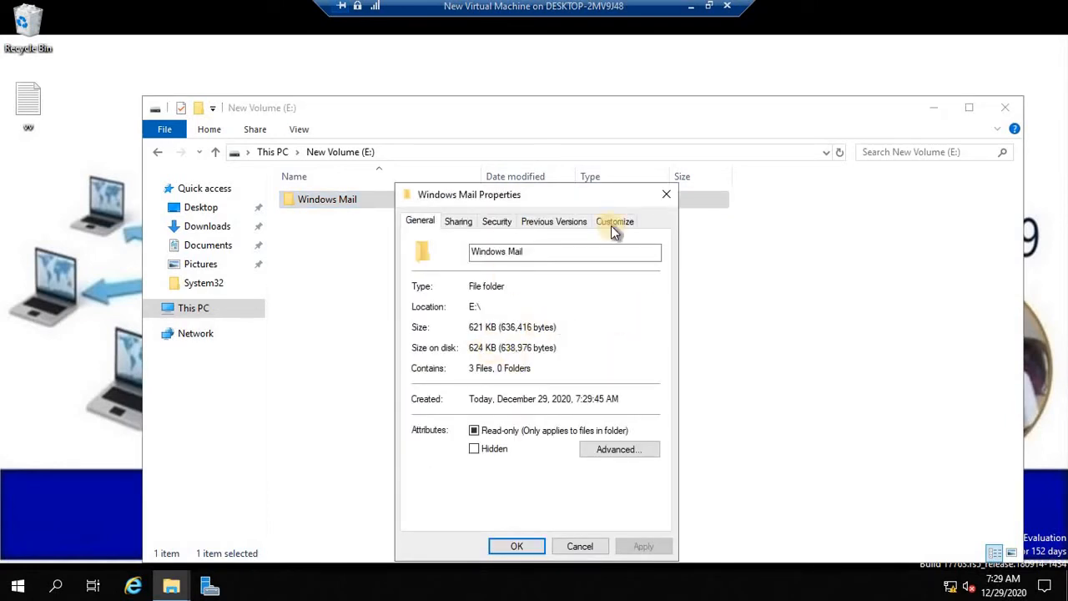
pyautogui.click(661, 199)
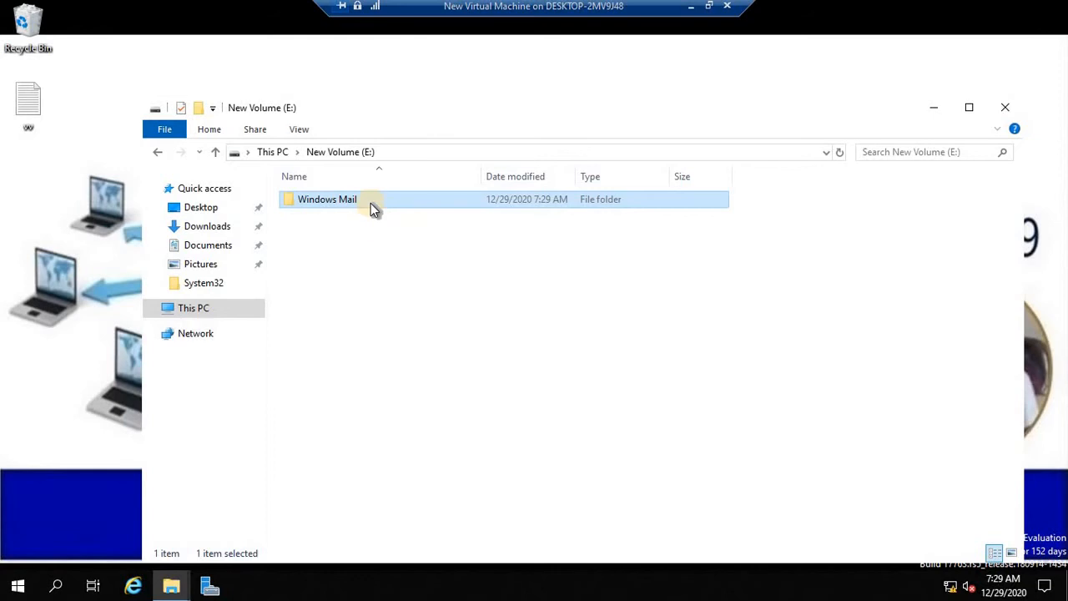
# - Duplicate the Windows Mail folder three times within New Volume (E:)
pyautogui.rightClick(370, 202)
pyautogui.click(429, 389)
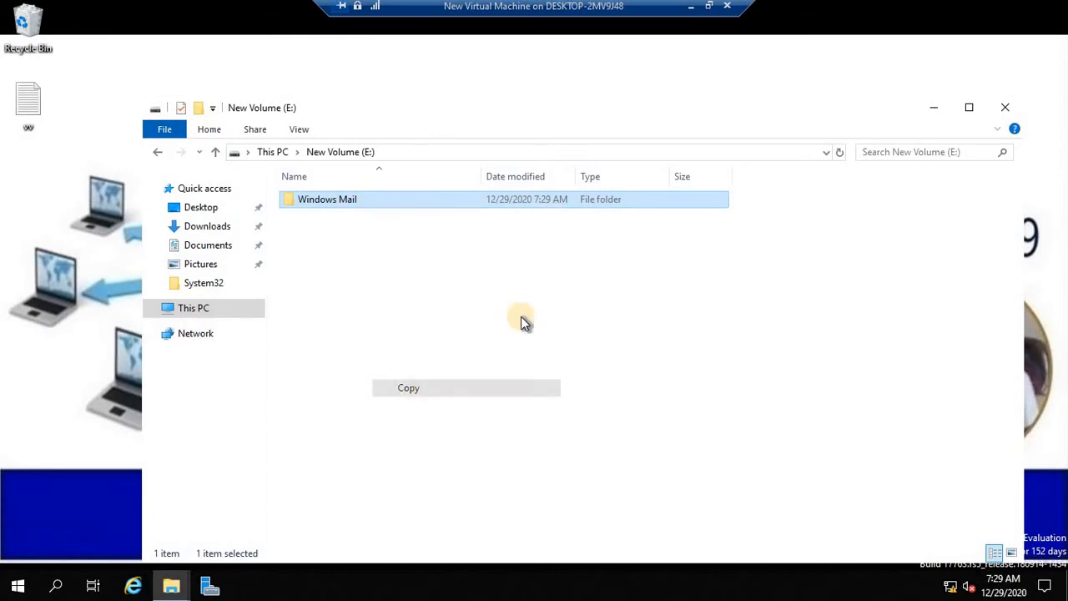
pyautogui.click(521, 318)
pyautogui.hotkey('ctrl', 'v')
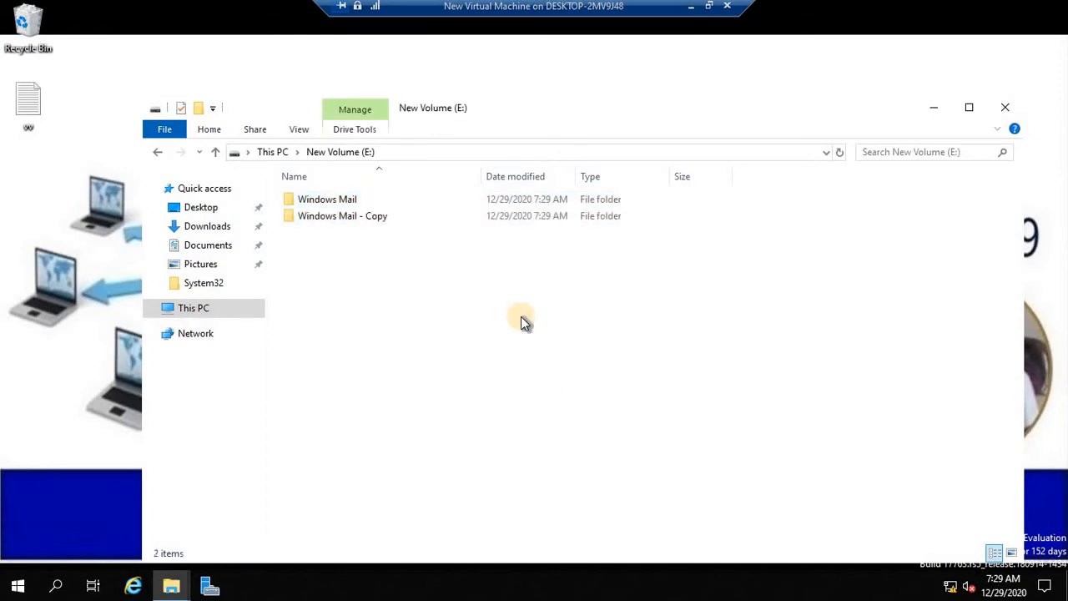
pyautogui.hotkey('ctrl', 'v')
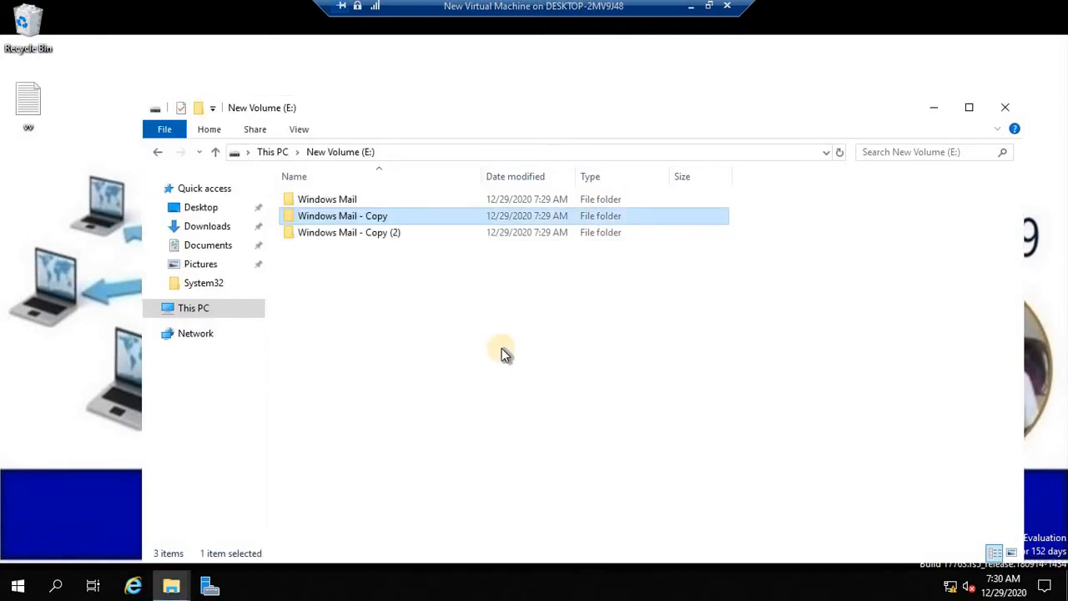
pyautogui.click(403, 322)
pyautogui.hotkey('ctrl', 'v')
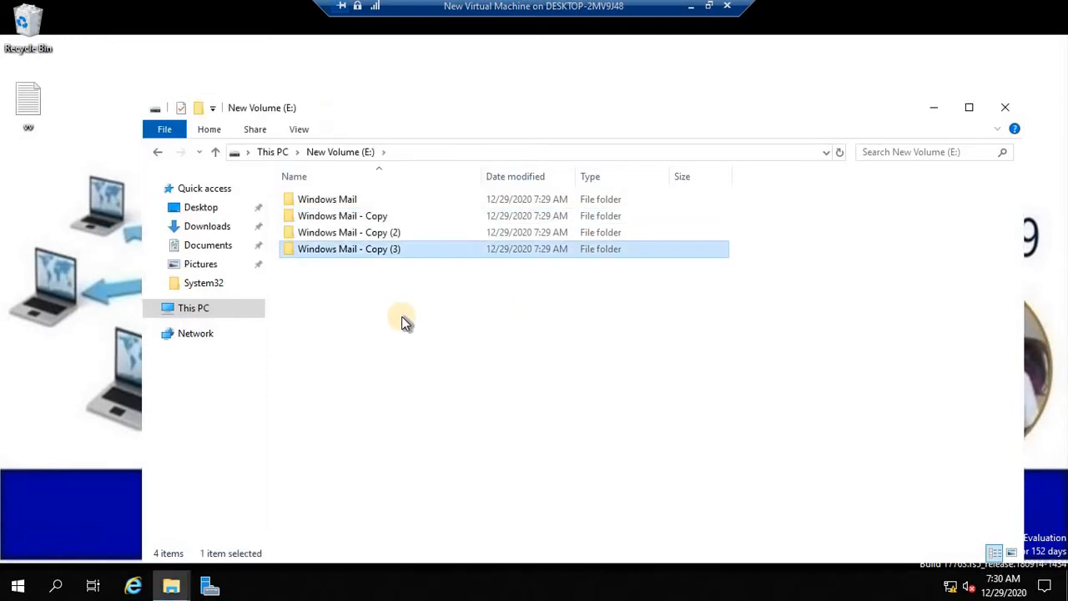
pyautogui.click(419, 321)
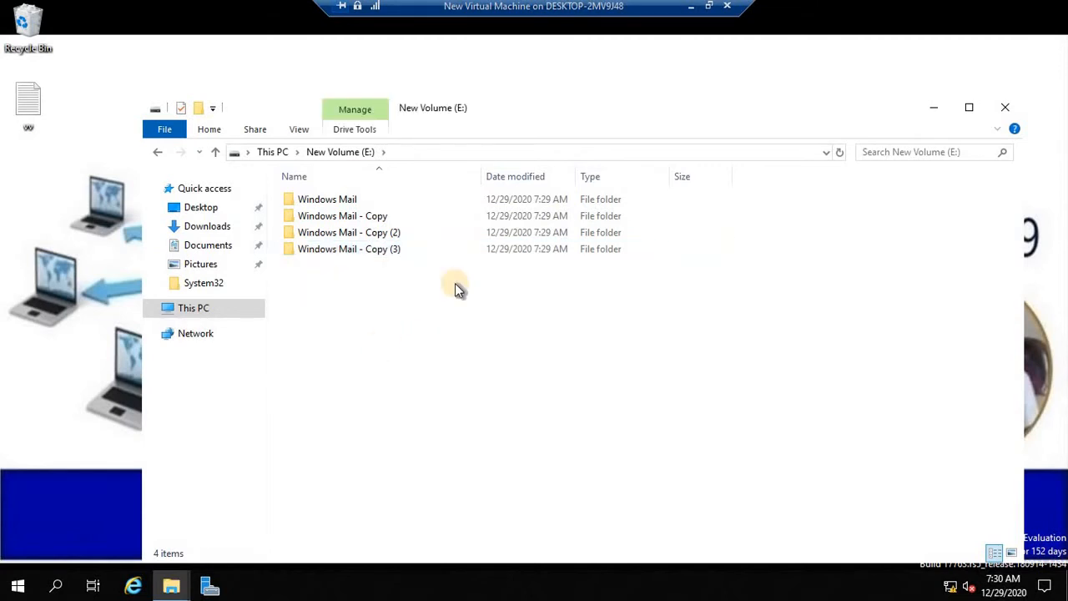
pyautogui.click(345, 202)
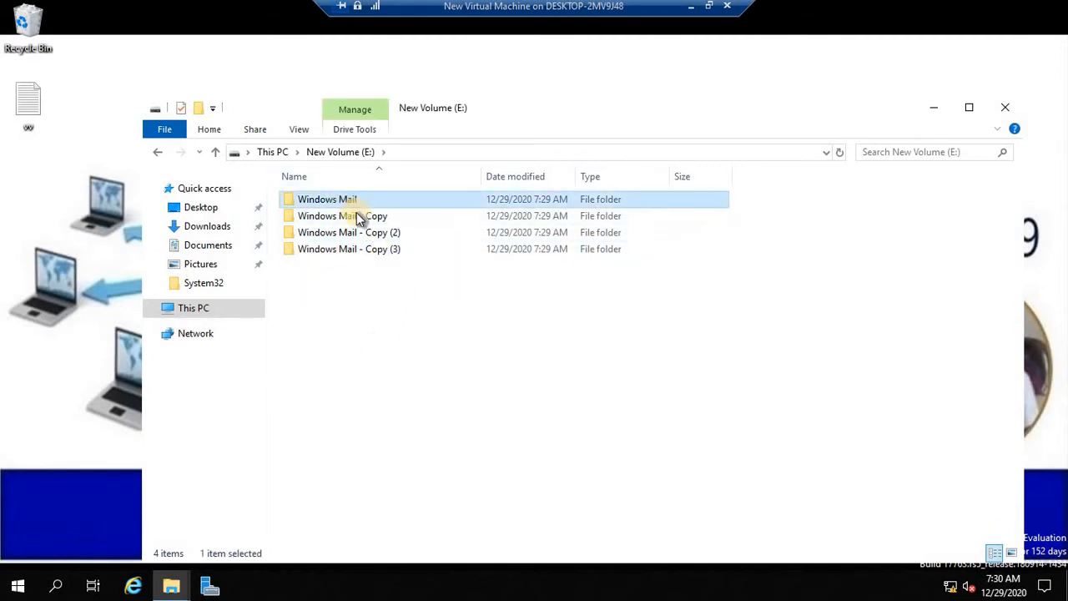
pyautogui.click(347, 232)
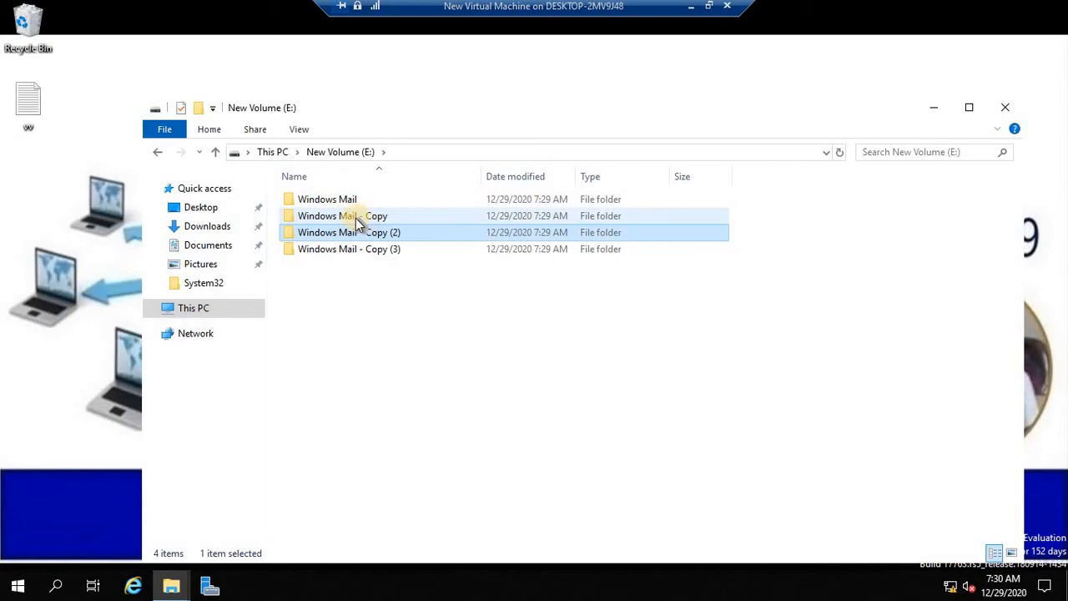
pyautogui.click(355, 218)
pyautogui.click(366, 251)
pyautogui.click(365, 236)
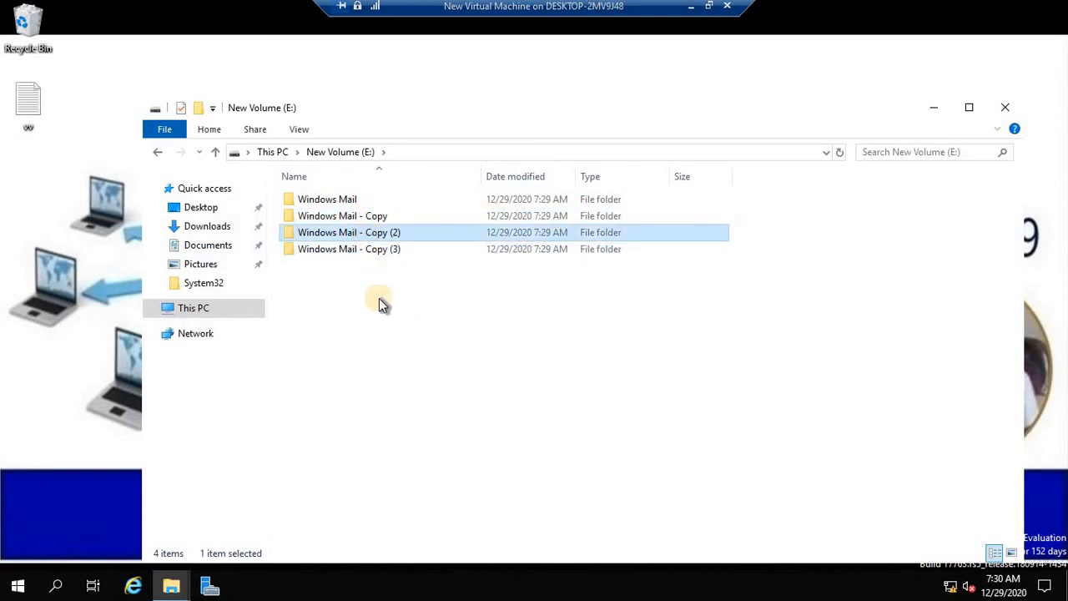
pyautogui.click(359, 250)
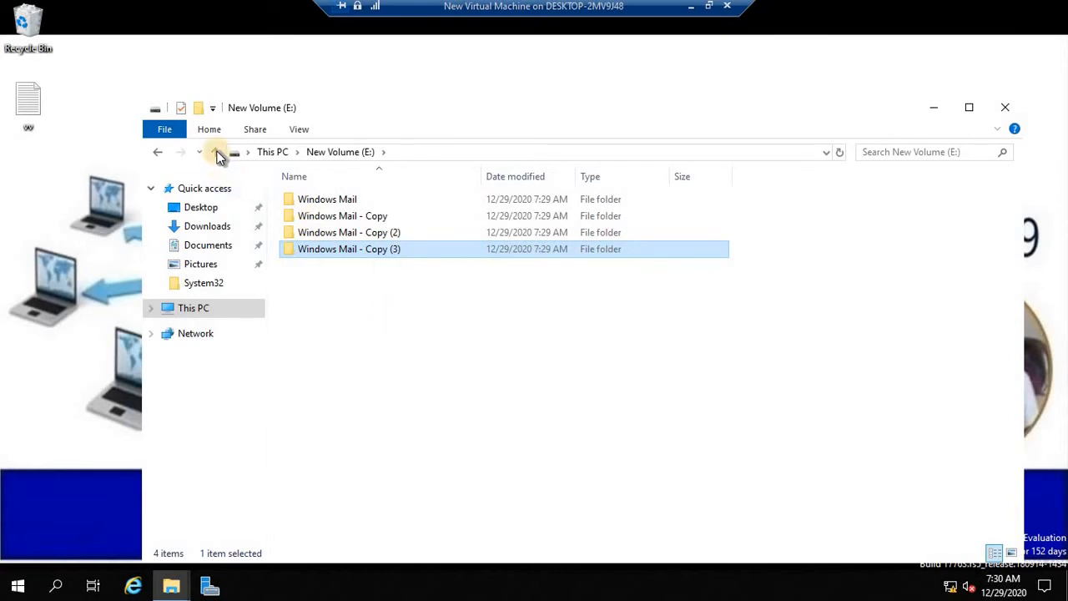
# - Check the size of the original Windows Mail folder on E: in its properties
pyautogui.click(318, 205)
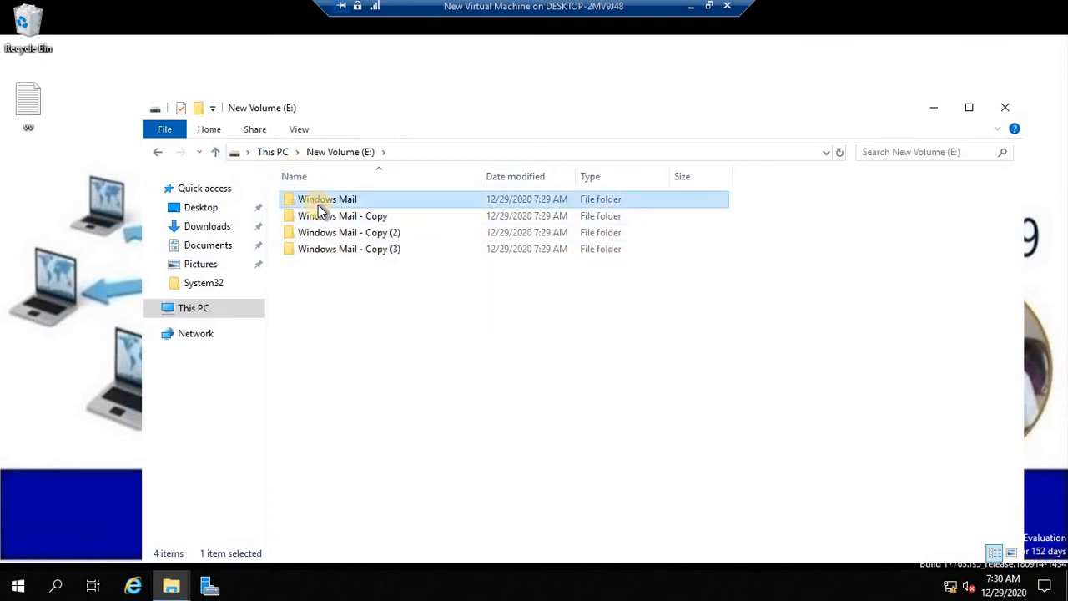
pyautogui.rightClick(318, 204)
pyautogui.click(384, 488)
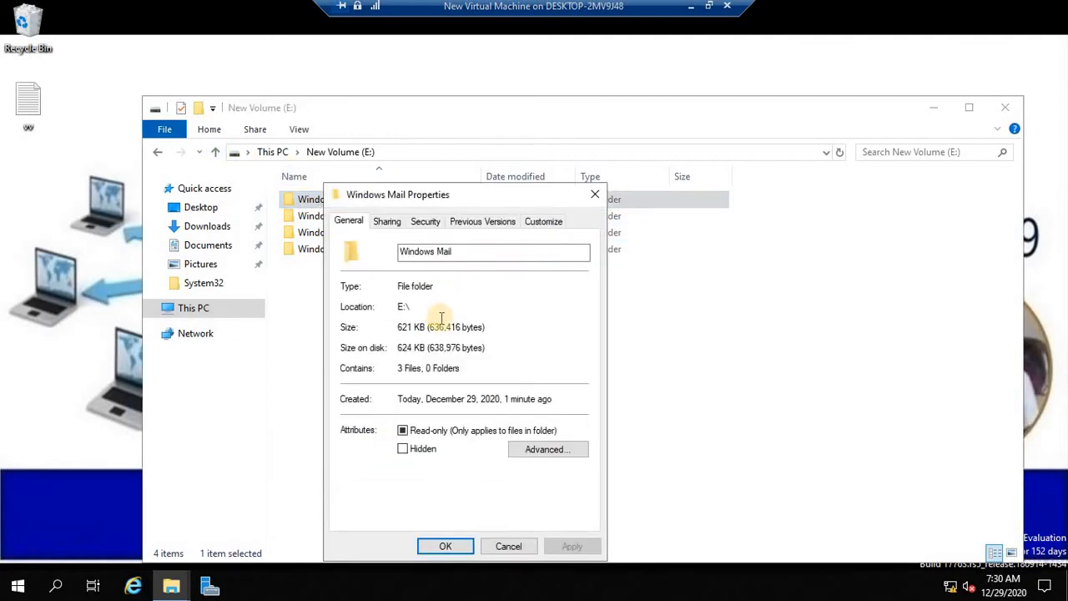
pyautogui.click(592, 198)
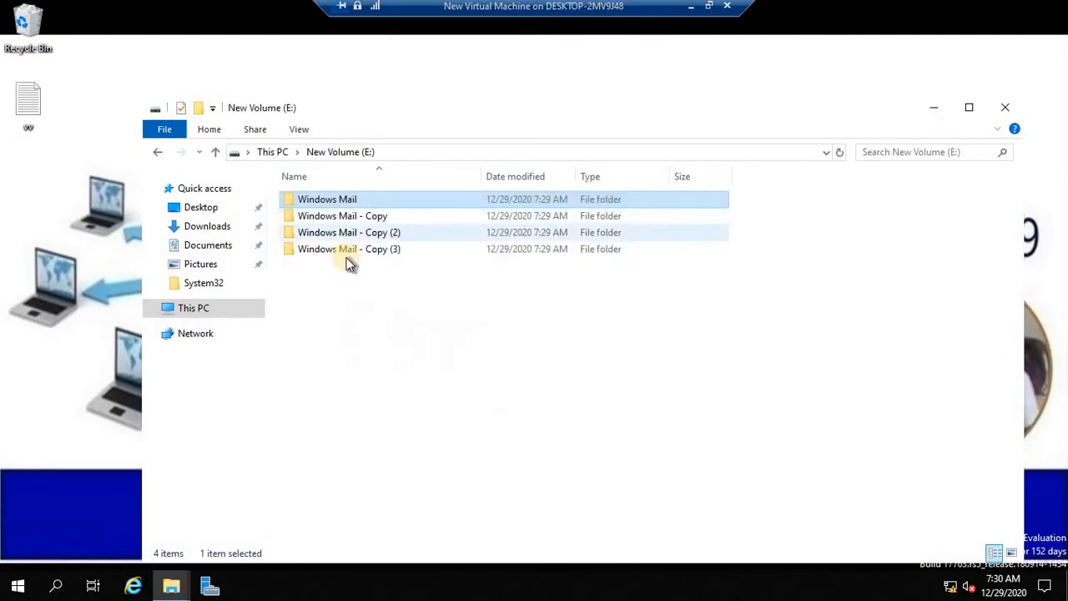
# - Check the E: drive's free space in This PC and view the combined properties of all four Windows Mail folders
pyautogui.click(216, 151)
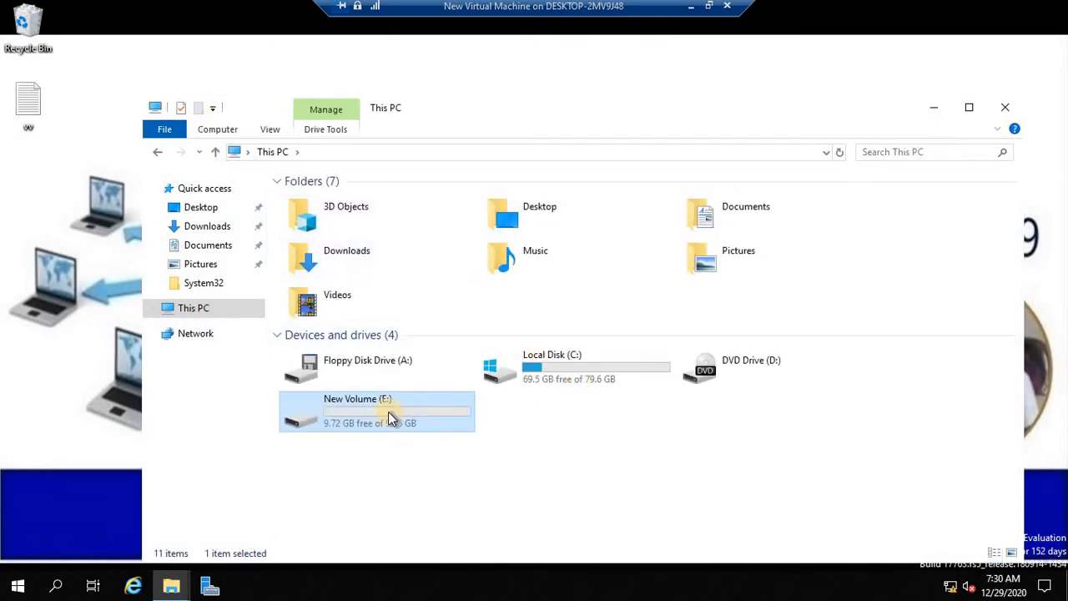
pyautogui.doubleClick(388, 413)
pyautogui.moveTo(410, 329); pyautogui.dragTo(326, 202)
pyautogui.rightClick(332, 201)
pyautogui.click(410, 413)
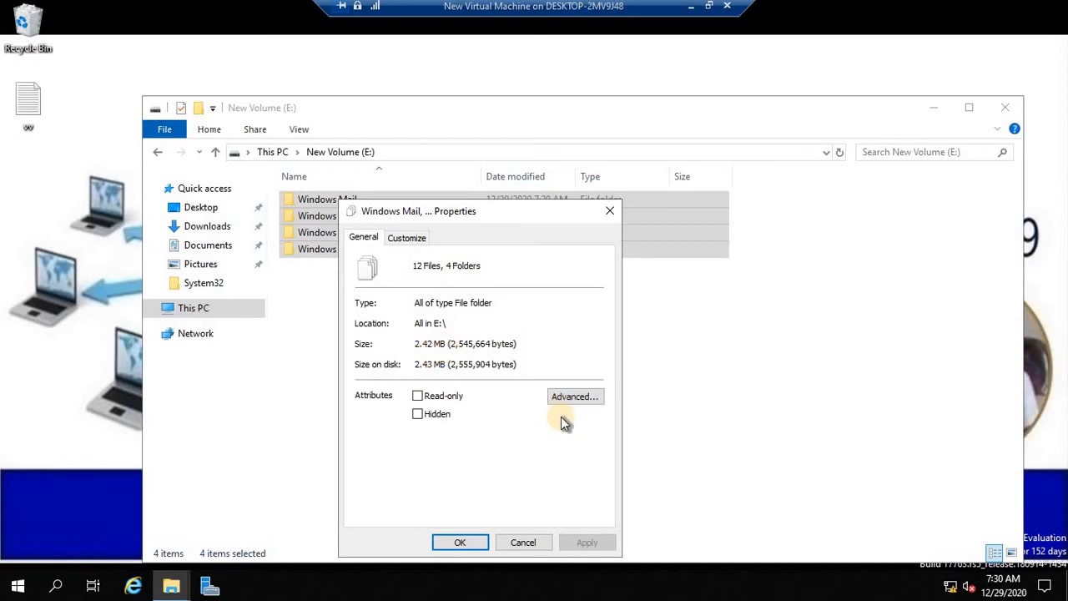
pyautogui.click(609, 211)
pyautogui.click(523, 378)
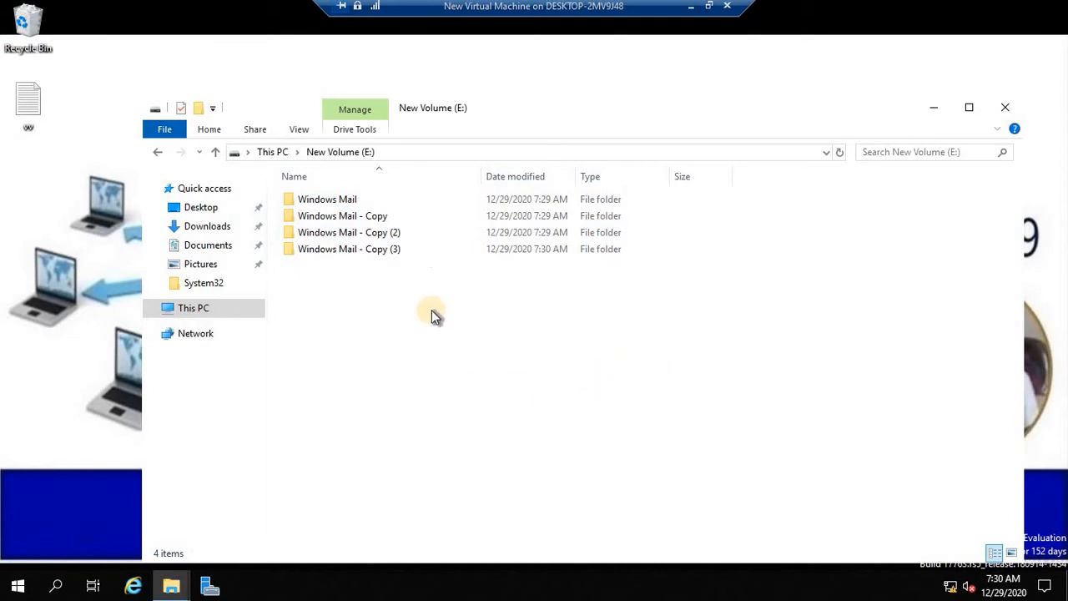
pyautogui.moveTo(364, 268); pyautogui.dragTo(421, 224)
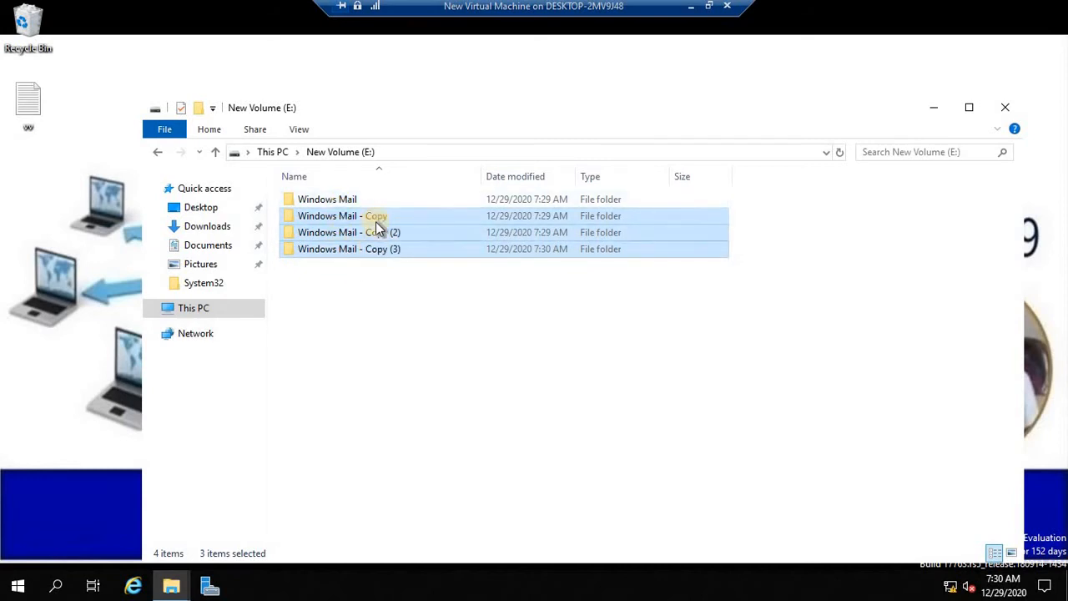
pyautogui.click(347, 206)
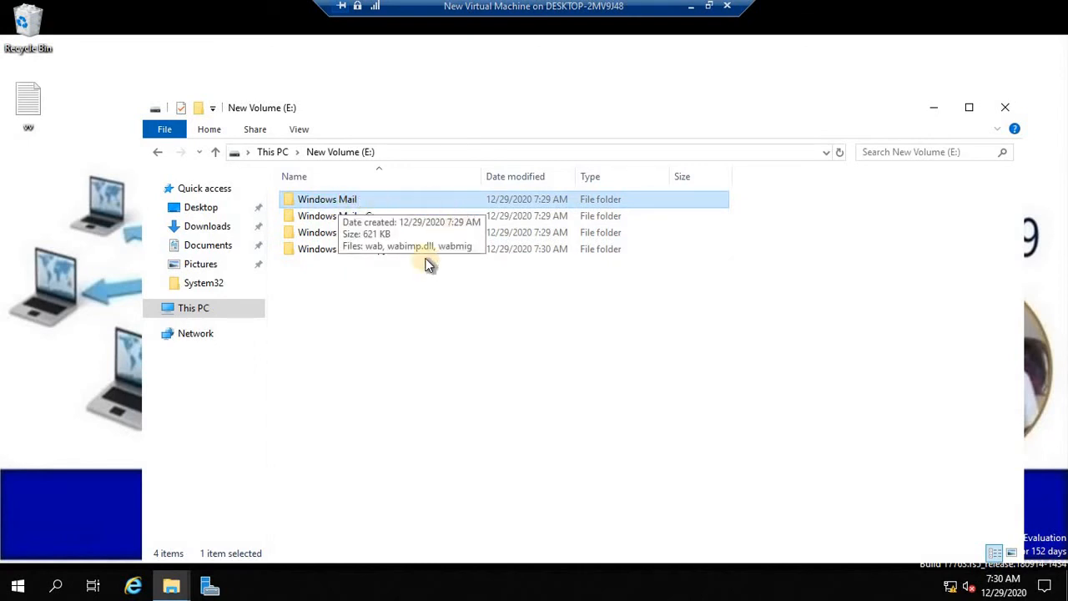
pyautogui.moveTo(370, 273); pyautogui.dragTo(406, 213)
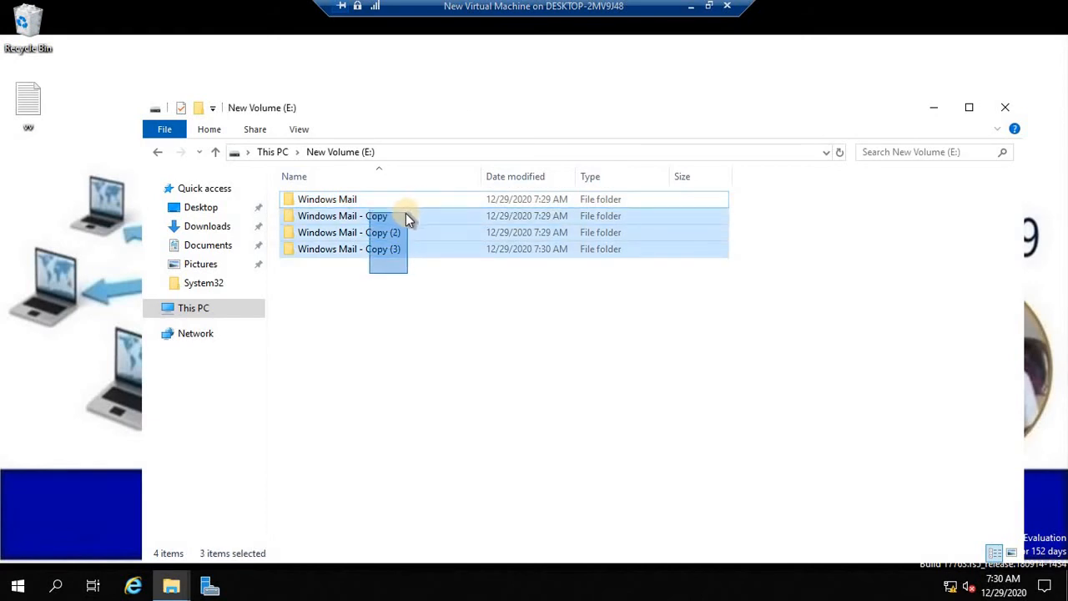
pyautogui.click(437, 323)
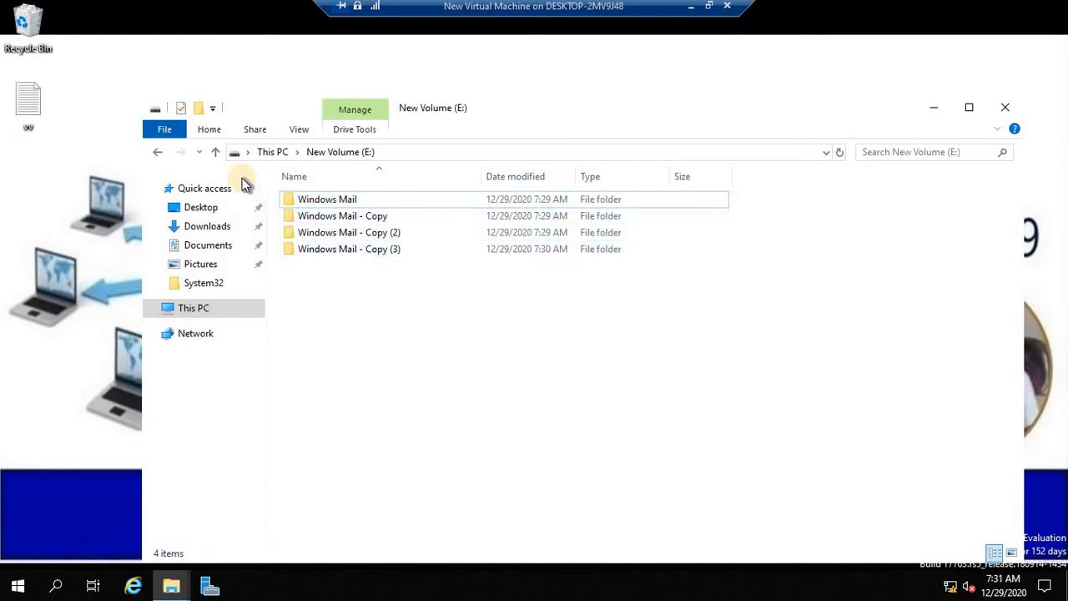
# - Return to This PC, close both File Explorer windows and open Server Manager
pyautogui.click(216, 152)
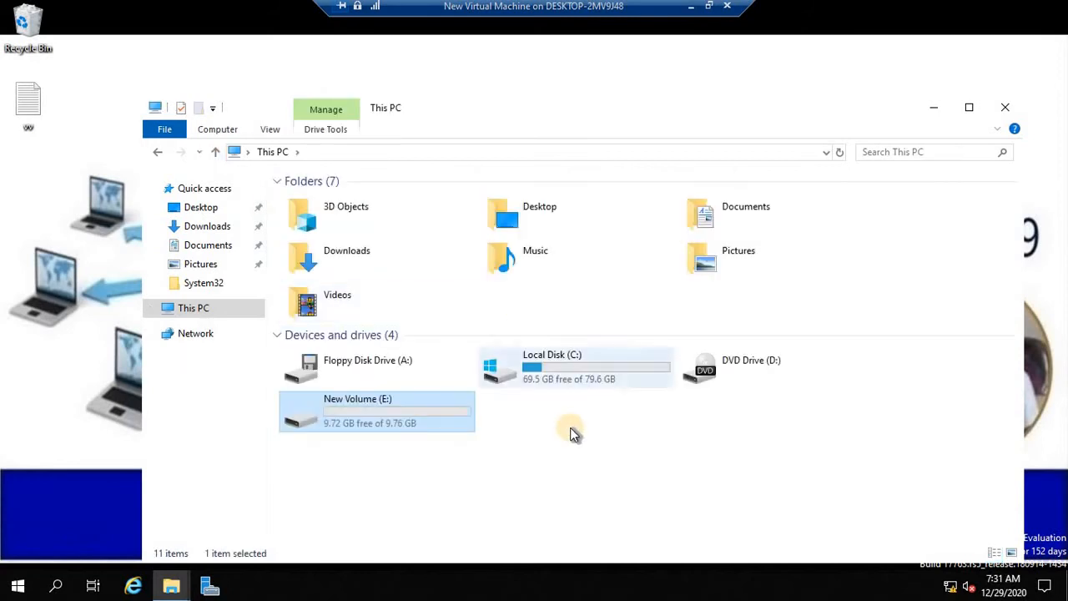
pyautogui.click(1002, 111)
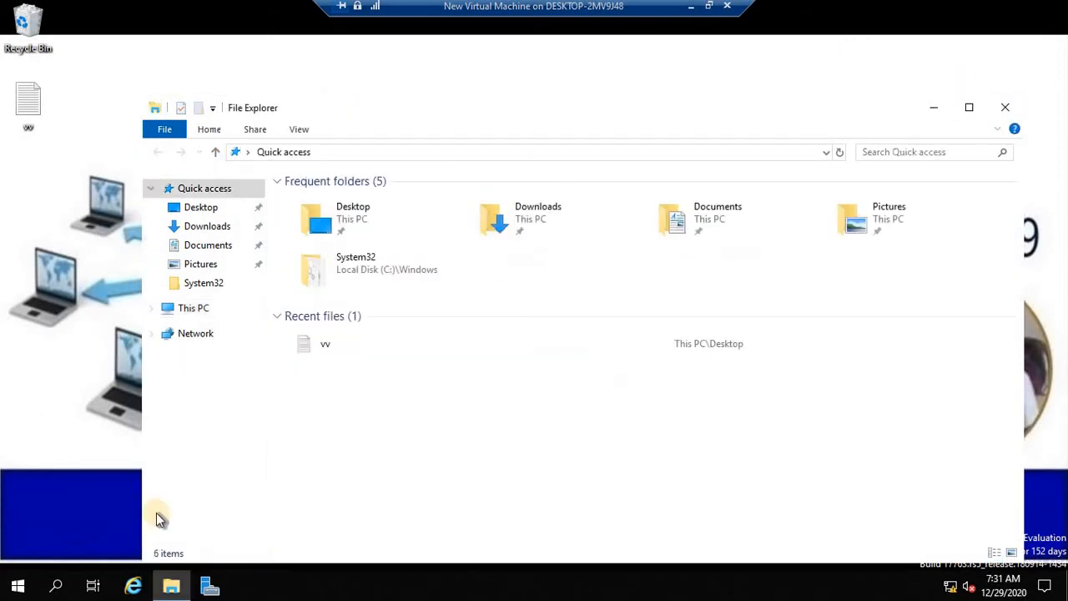
pyautogui.click(206, 590)
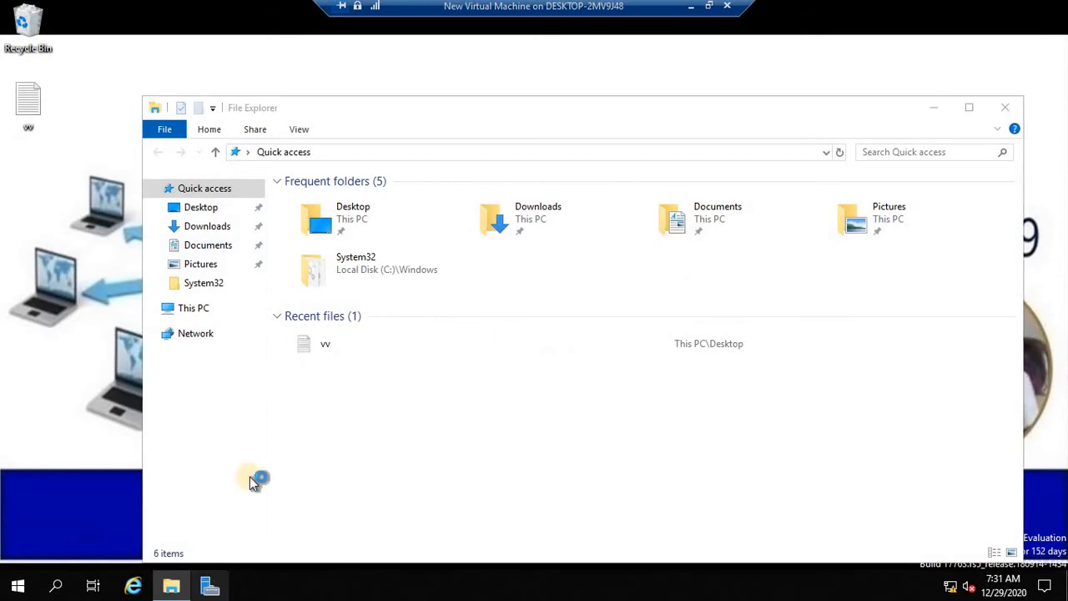
pyautogui.click(1005, 107)
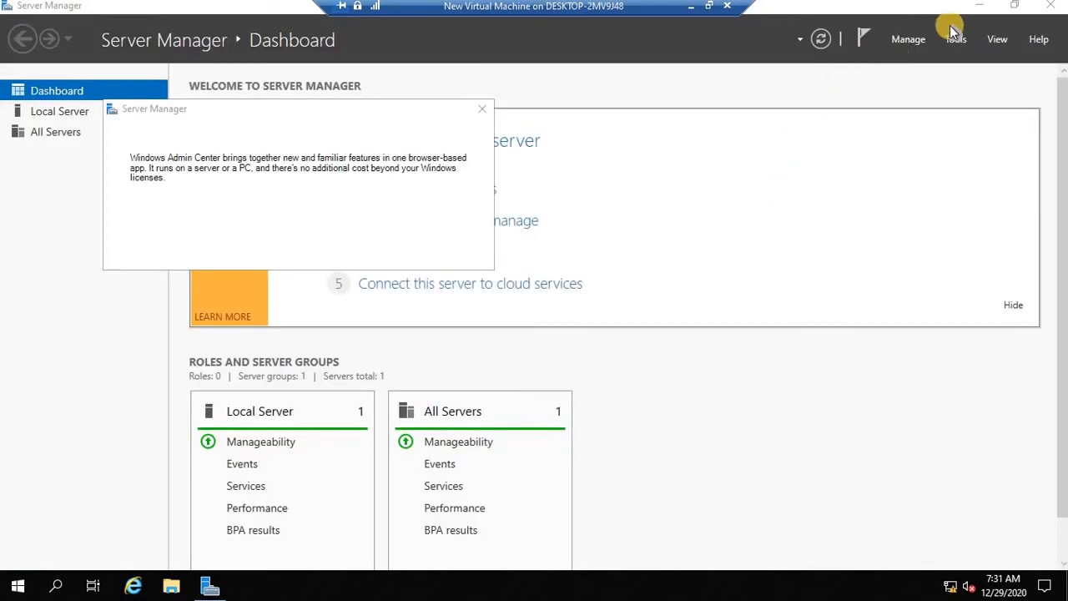
# - Dismiss the Windows Admin Center message on the Server Manager dashboard
pyautogui.click(905, 41)
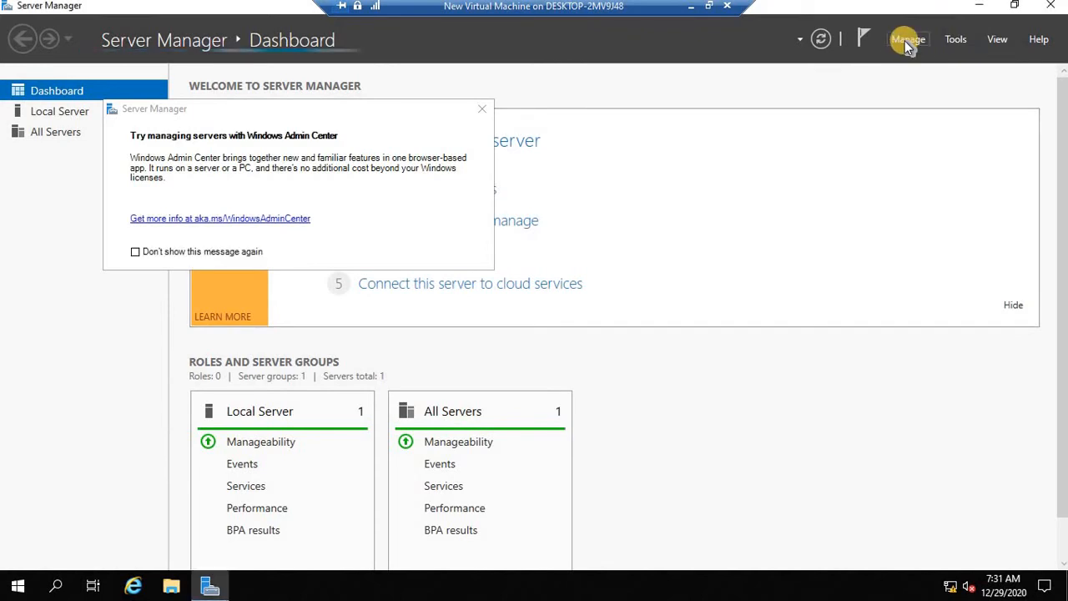
pyautogui.click(905, 41)
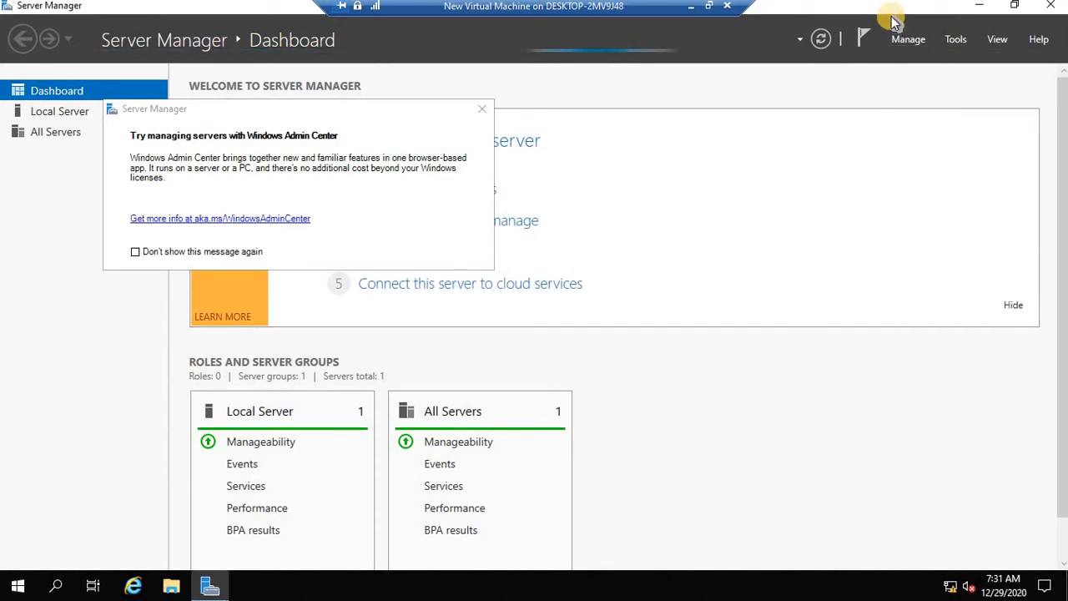
pyautogui.click(912, 34)
pyautogui.click(923, 55)
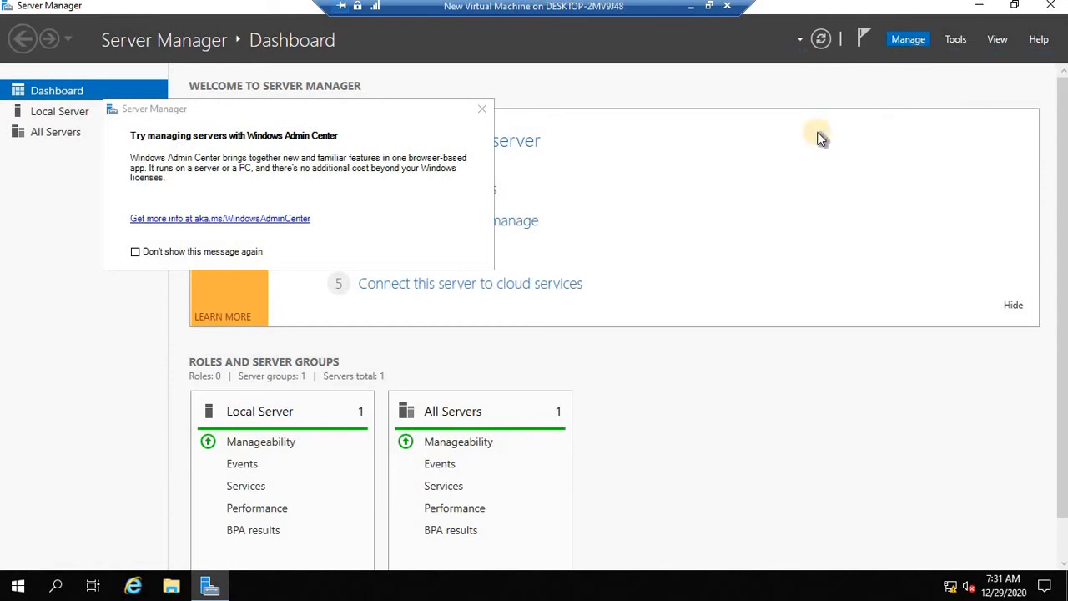
pyautogui.click(656, 344)
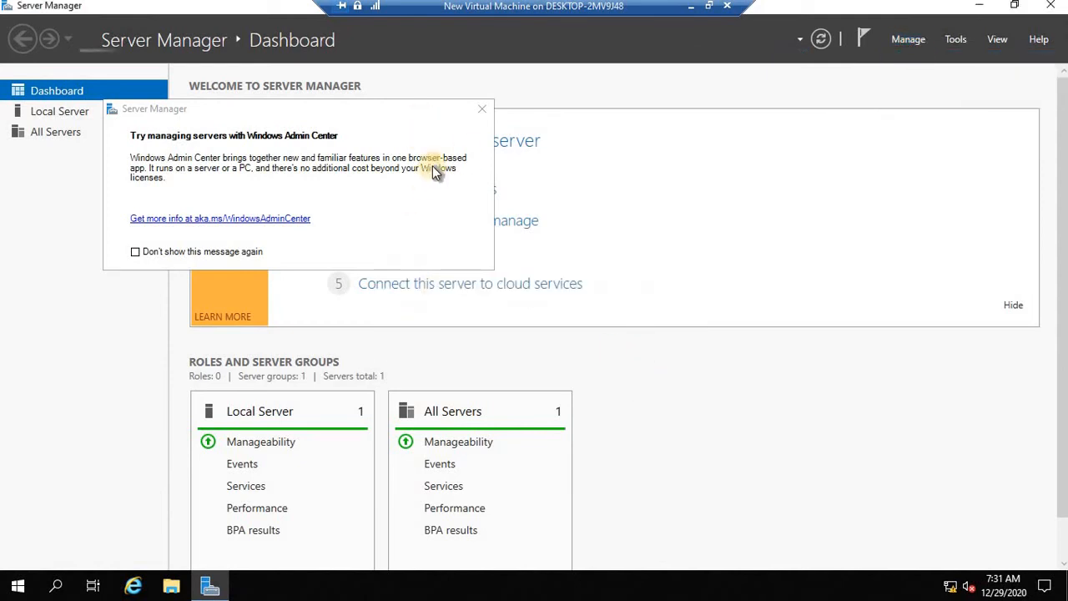
pyautogui.click(484, 111)
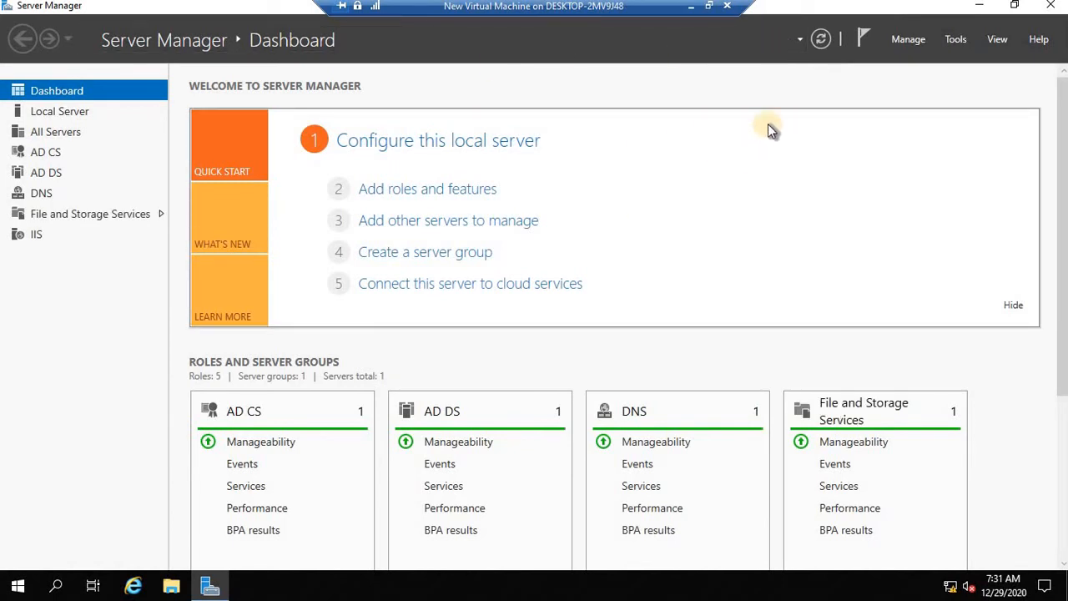
# - Start the Add Roles and Features Wizard and proceed with a role-based or feature-based installation to the server roles selection
pyautogui.click(904, 38)
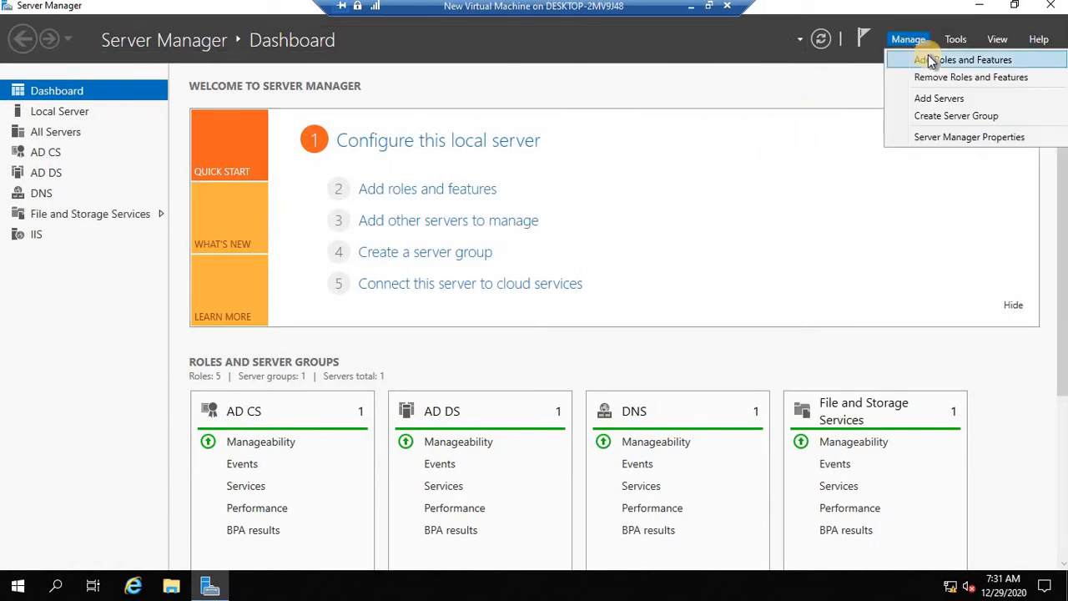
pyautogui.click(927, 60)
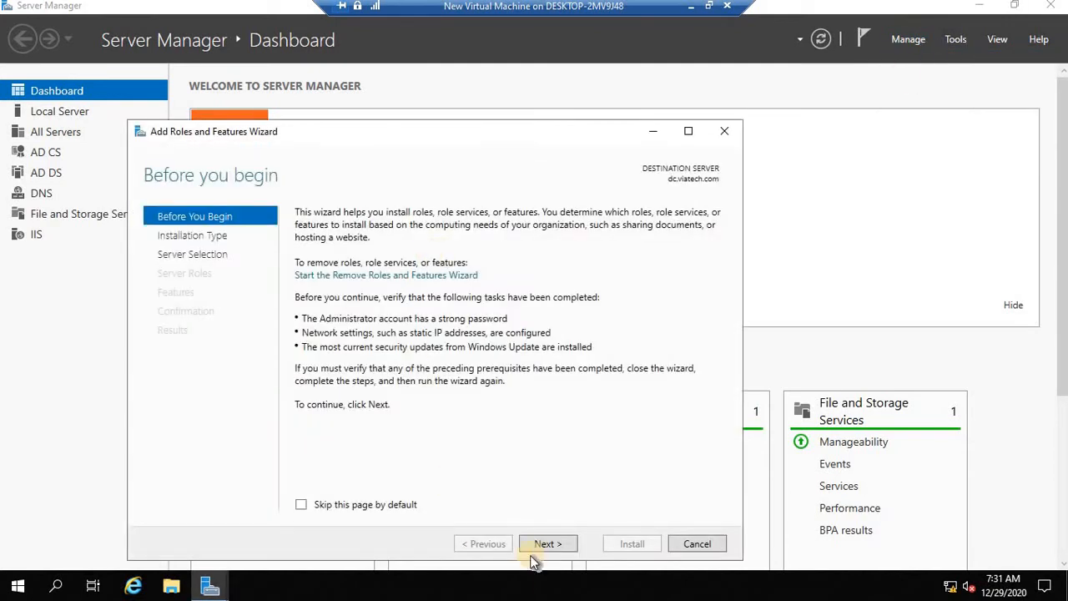
pyautogui.click(542, 544)
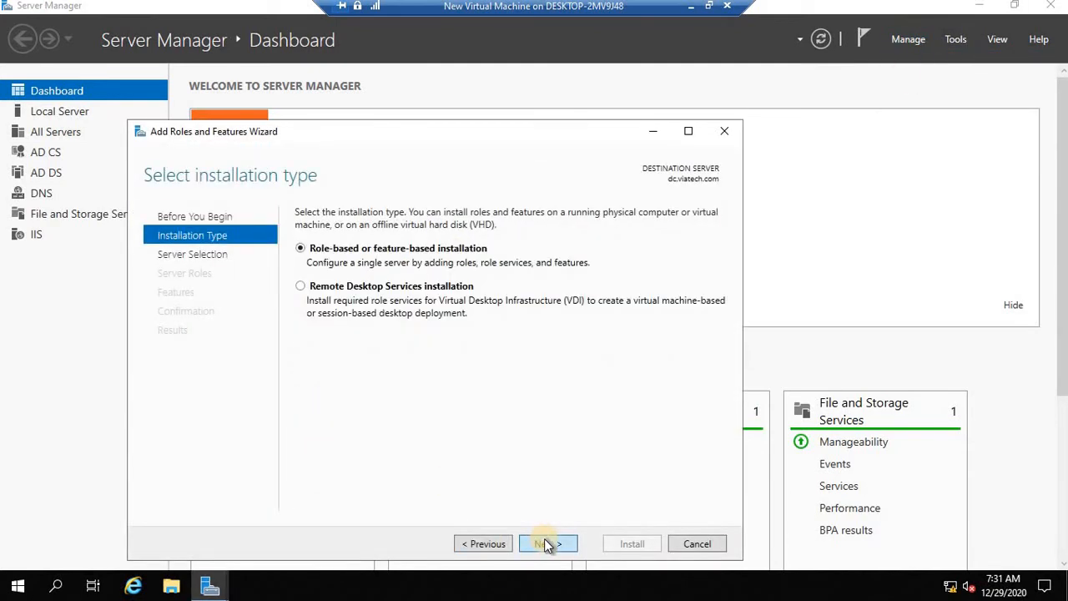
pyautogui.click(544, 543)
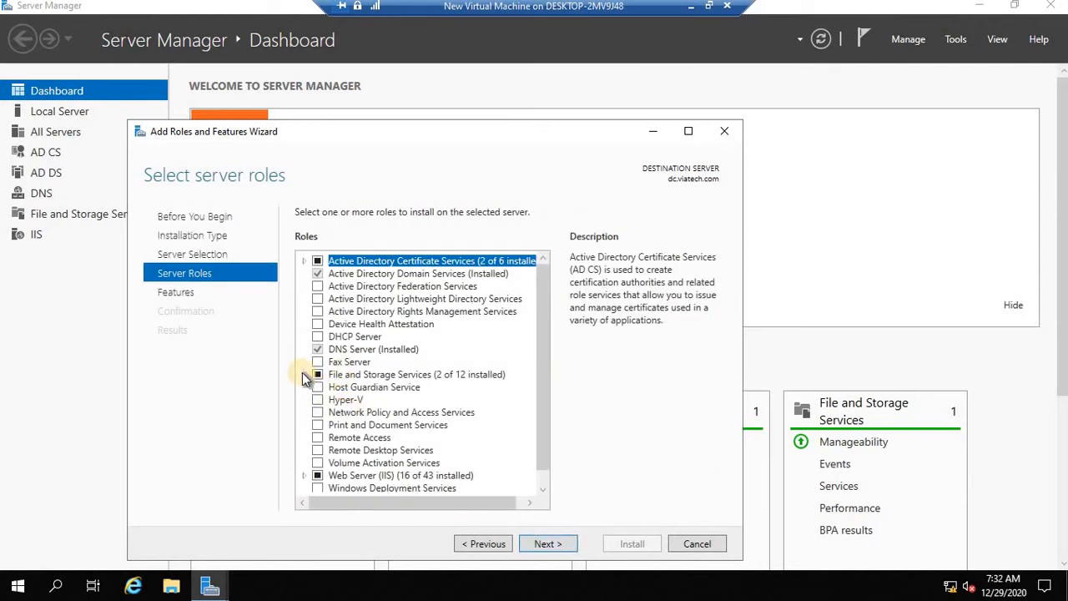
# - Select the Data Deduplication role under File and iSCSI Services and start its installation without adding other features
pyautogui.click(303, 374)
pyautogui.click(320, 387)
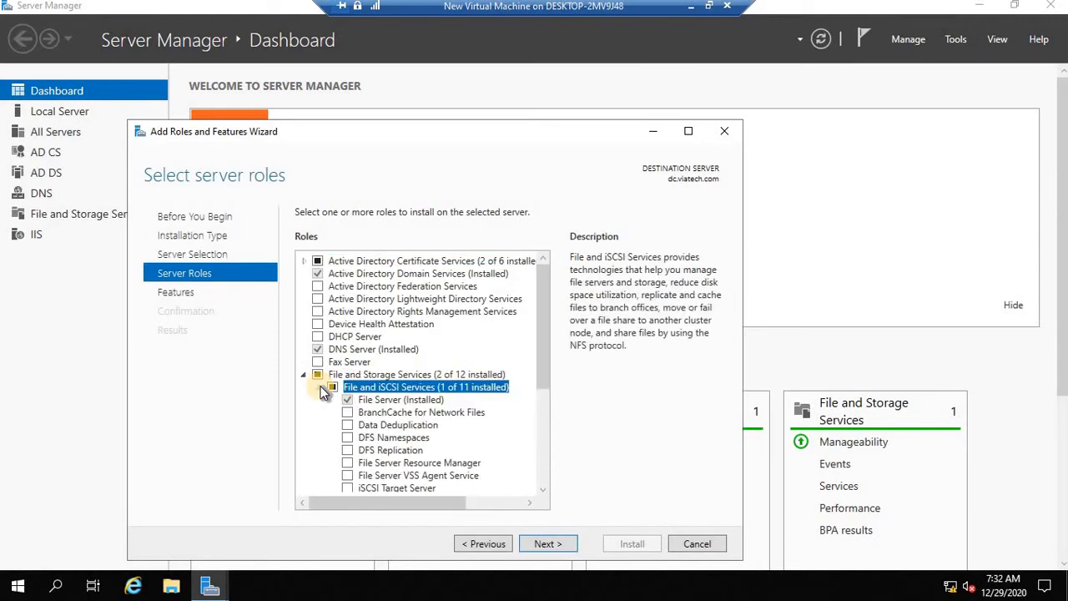
pyautogui.scroll(-2, 544, 337)
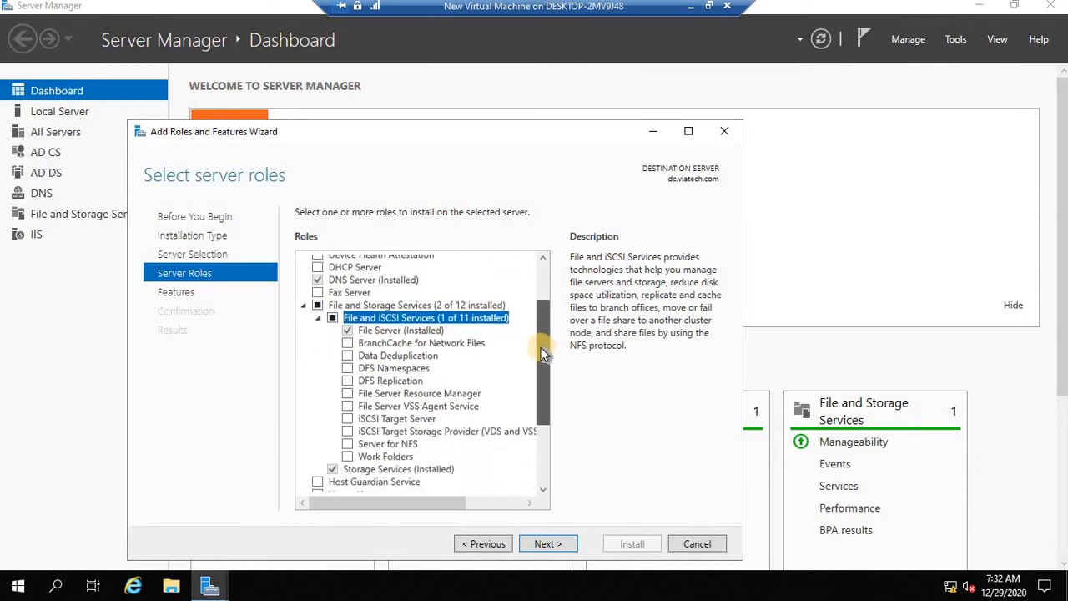
pyautogui.click(349, 352)
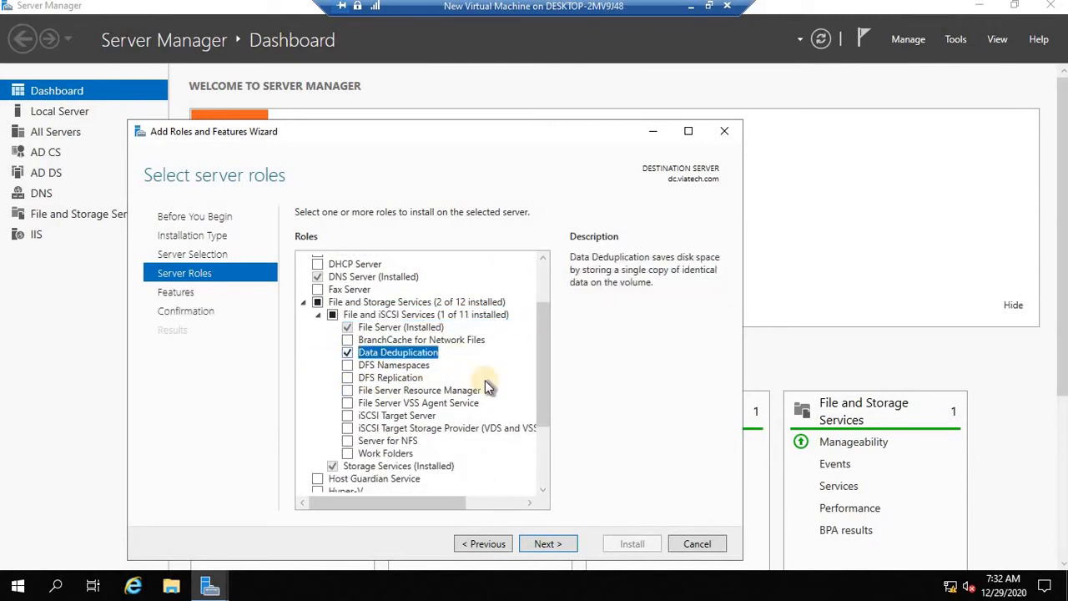
pyautogui.click(547, 543)
pyautogui.click(558, 546)
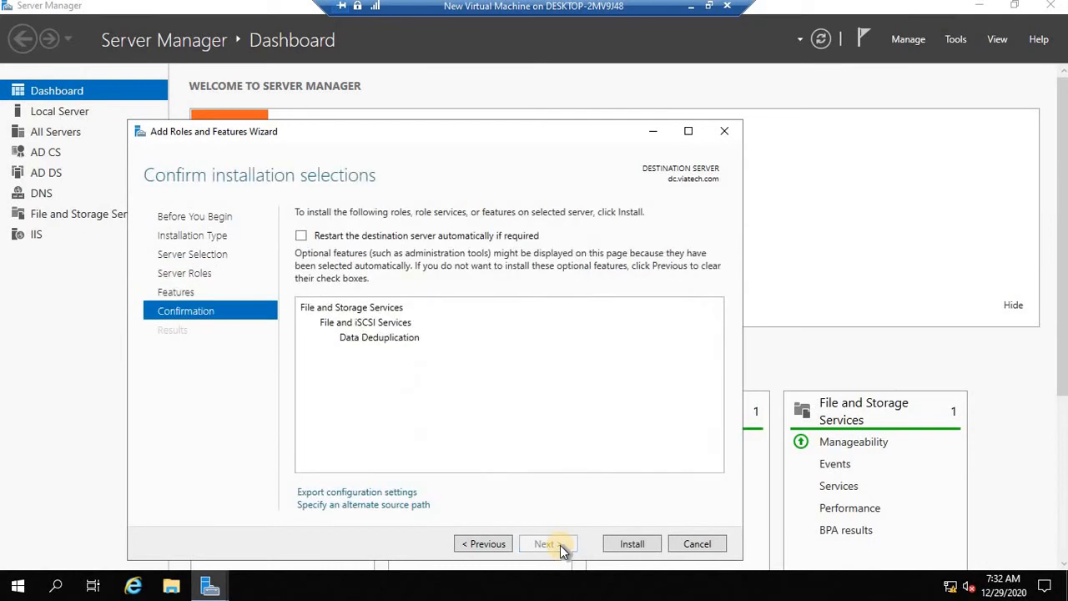
pyautogui.click(630, 543)
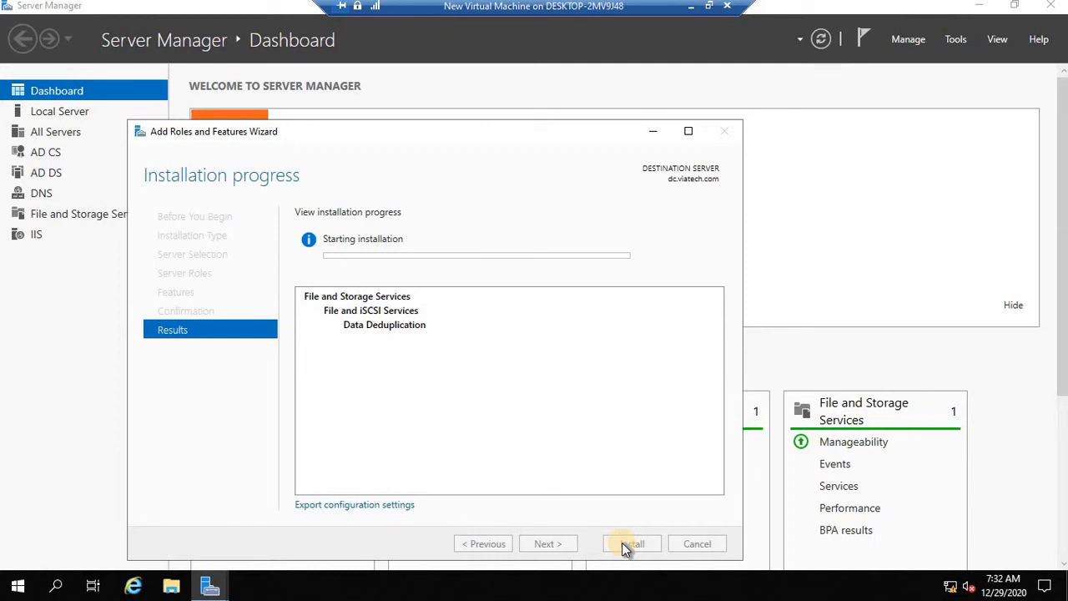
# - Show the Volumes page of File and Storage Services, moving the installation wizard out of the way
pyautogui.click(78, 214)
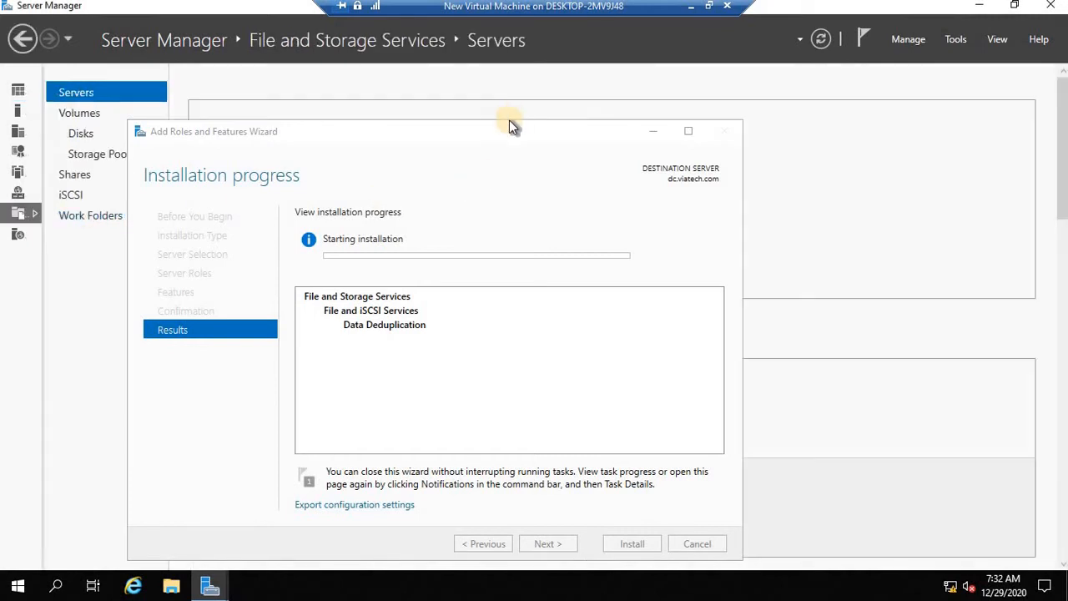
pyautogui.moveTo(517, 131); pyautogui.dragTo(756, 208)
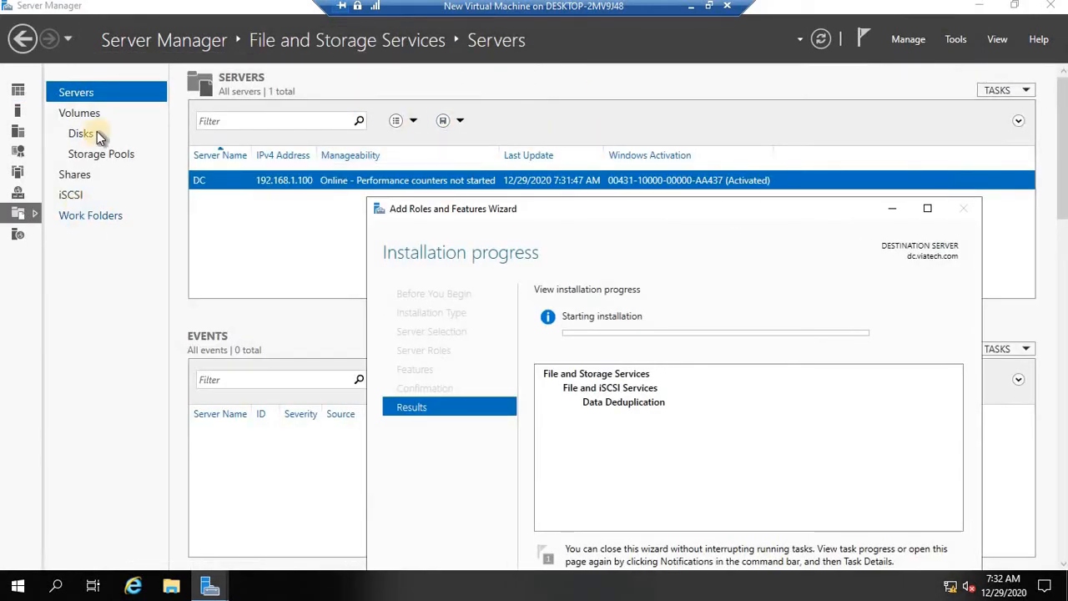
pyautogui.click(84, 113)
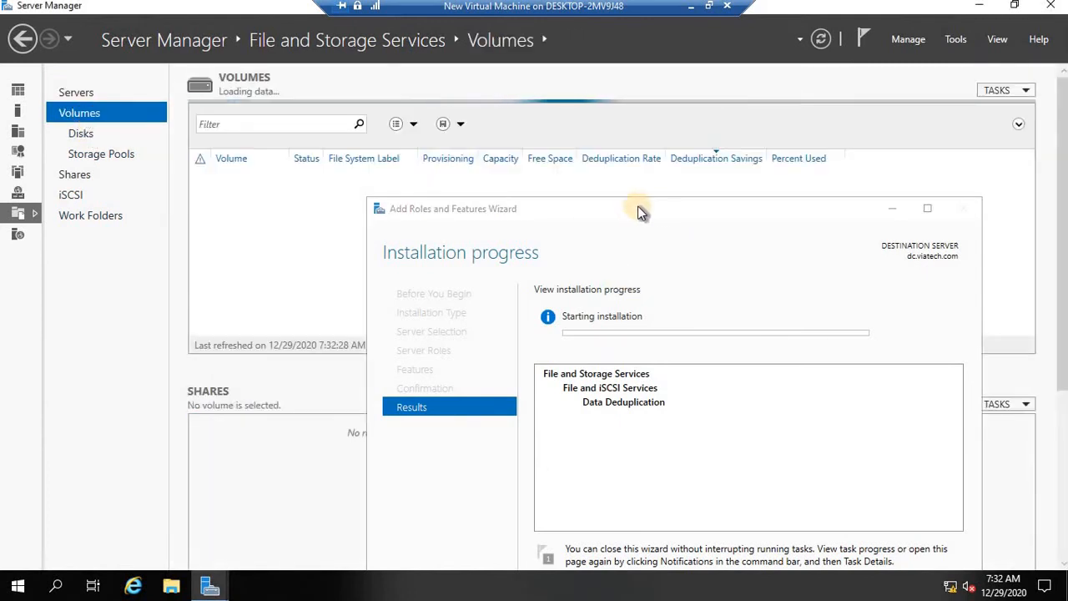
pyautogui.moveTo(626, 213); pyautogui.dragTo(485, 259)
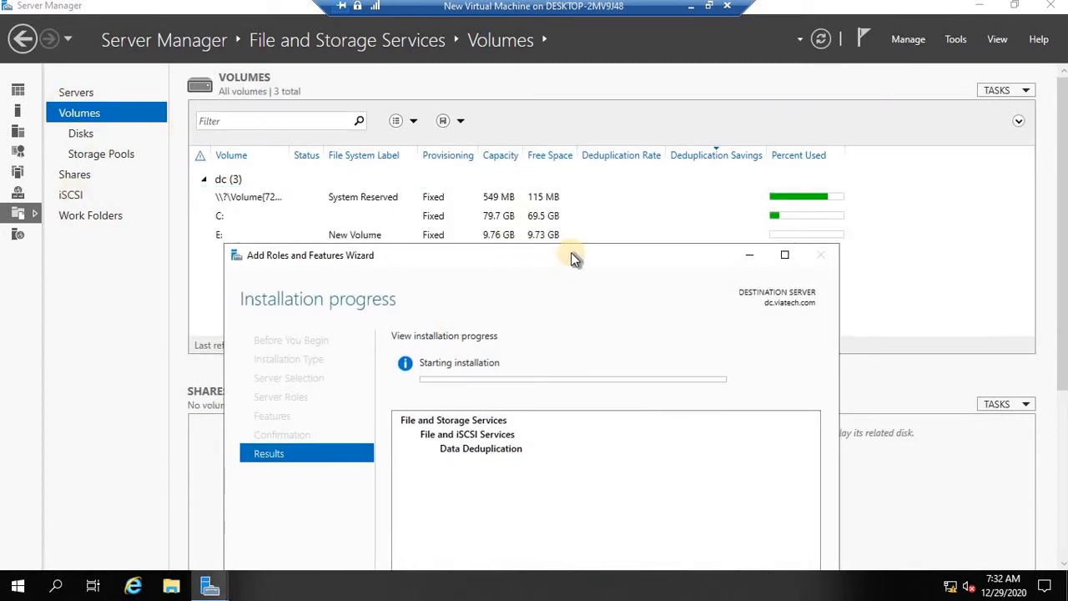
pyautogui.moveTo(572, 259); pyautogui.dragTo(532, 166)
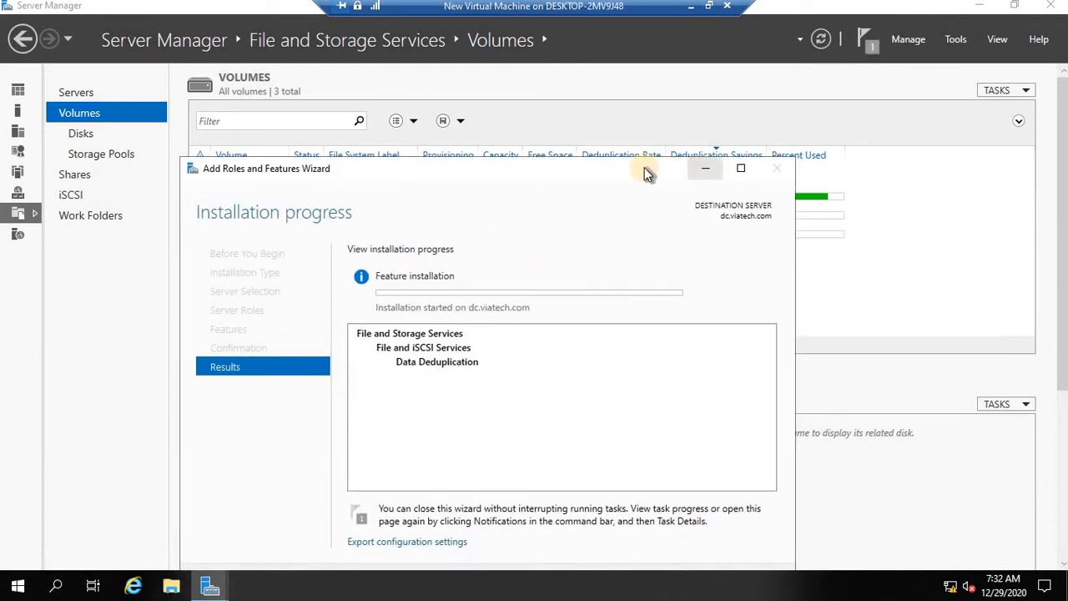
# - Check the Data Deduplication installation progress in the maximized wizard and close the wizard
pyautogui.click(743, 172)
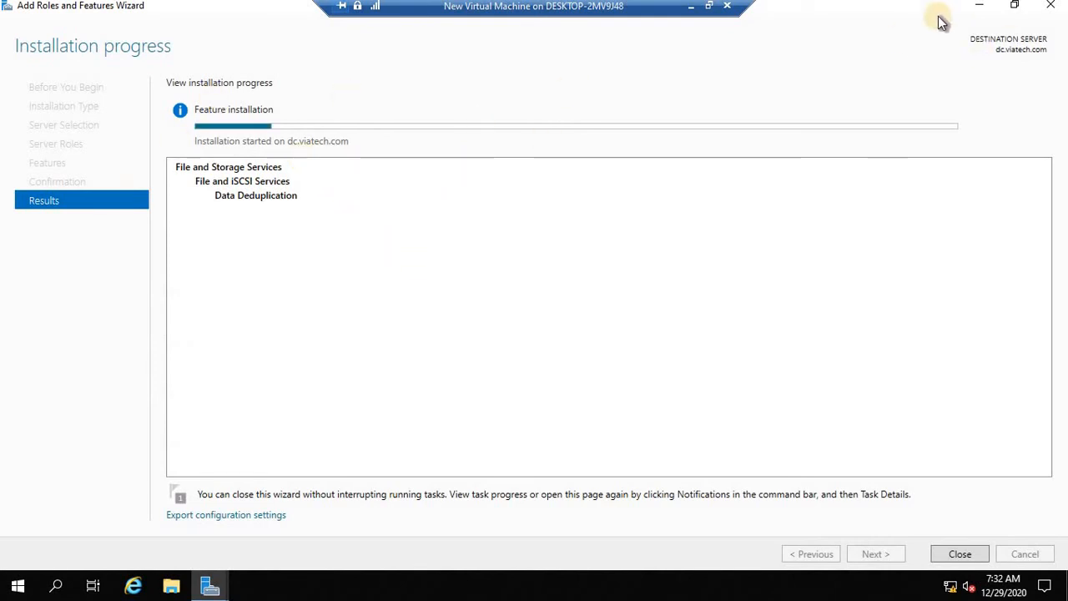
pyautogui.click(978, 7)
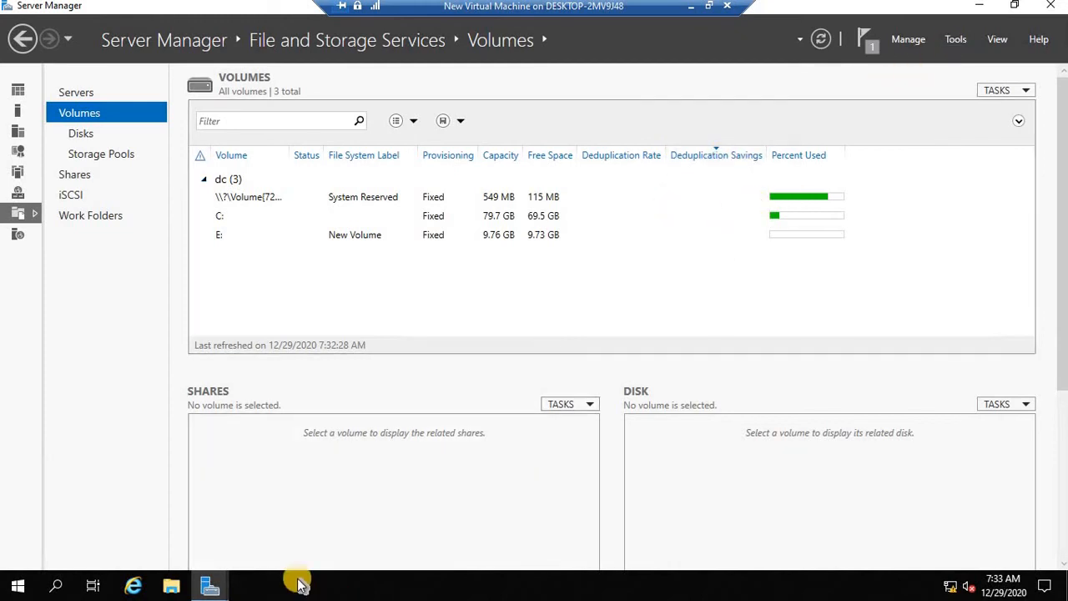
pyautogui.click(222, 586)
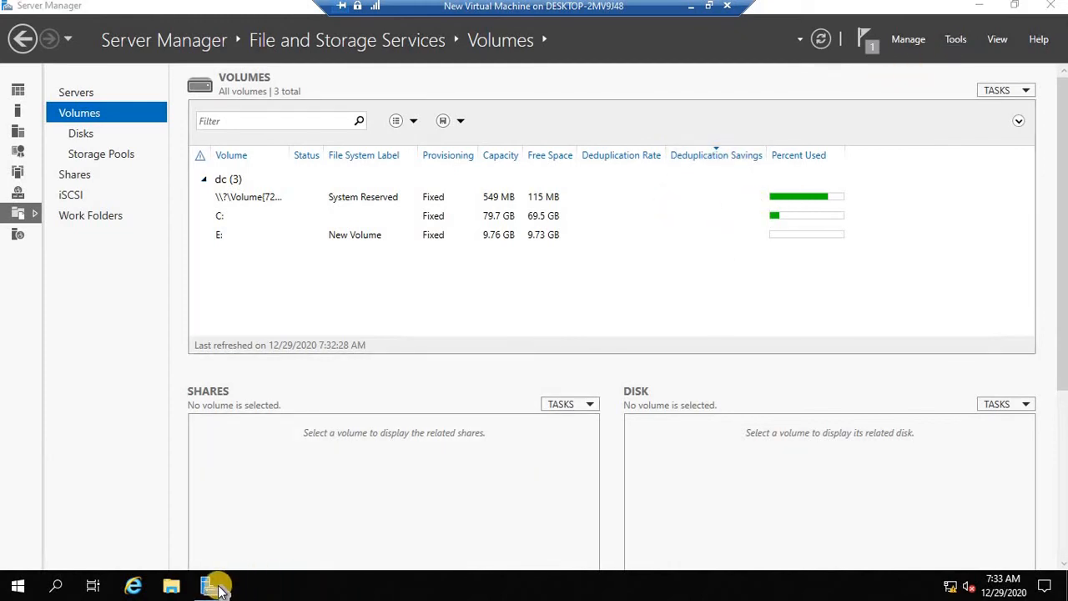
pyautogui.click(285, 472)
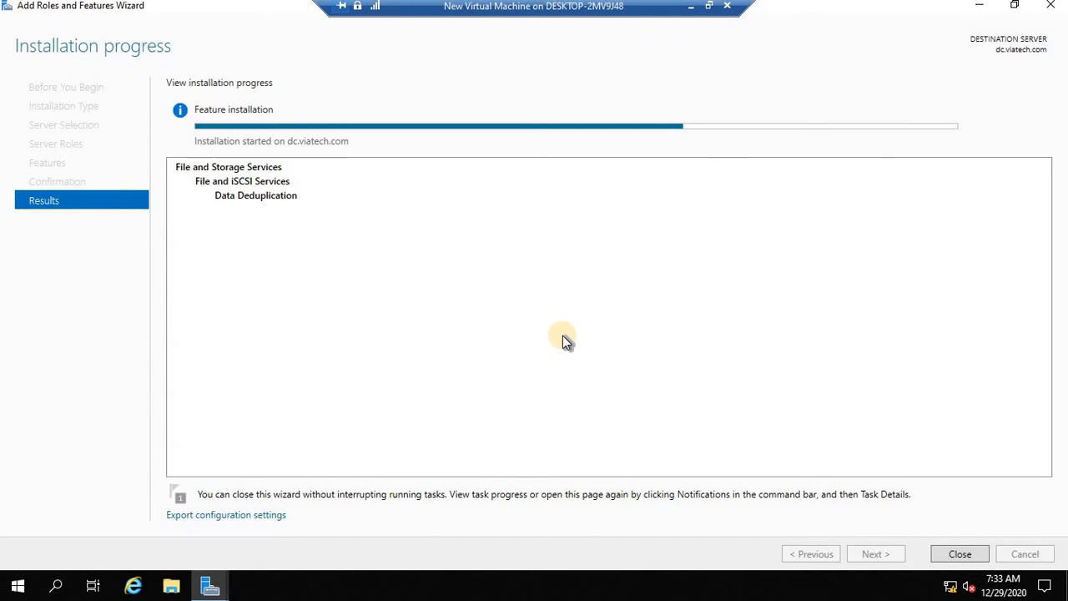
pyautogui.click(967, 551)
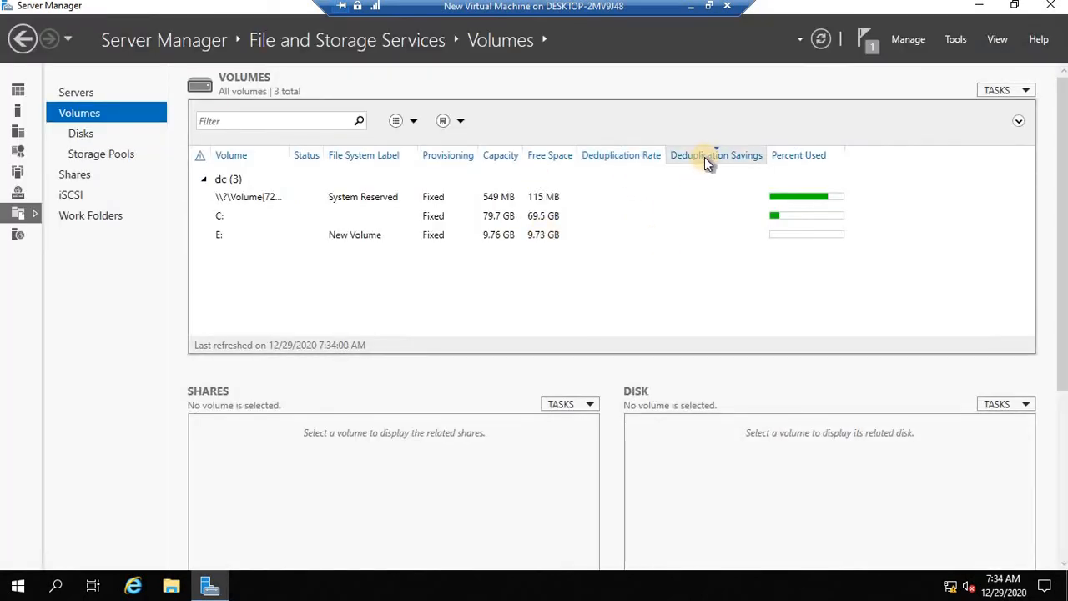
# - Examine the volumes list by deduplication rate and savings, and check whether data deduplication can be configured on C:
pyautogui.click(639, 157)
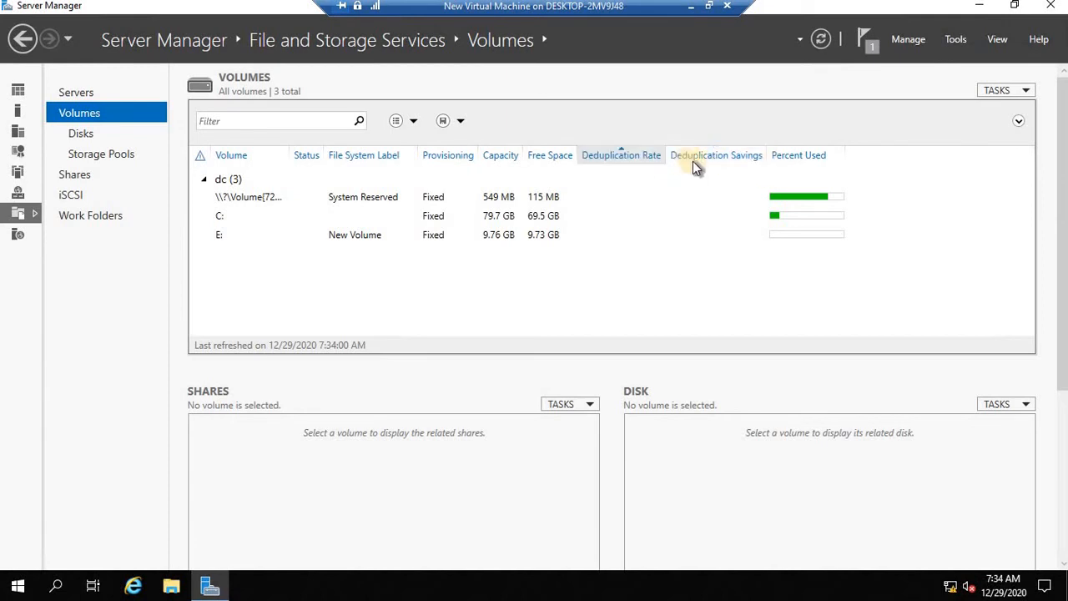
pyautogui.click(704, 159)
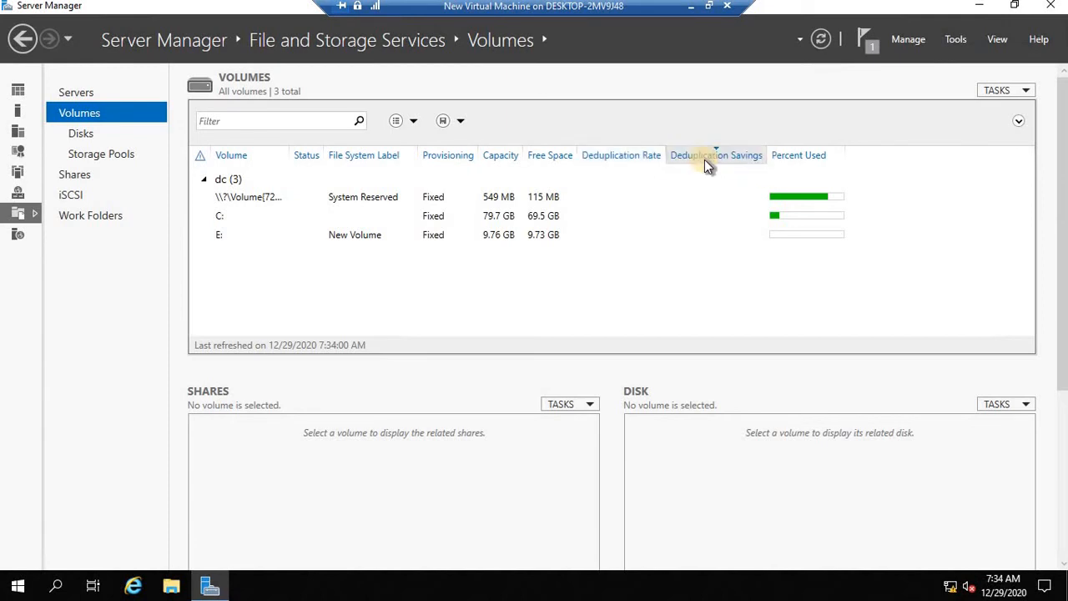
pyautogui.click(234, 235)
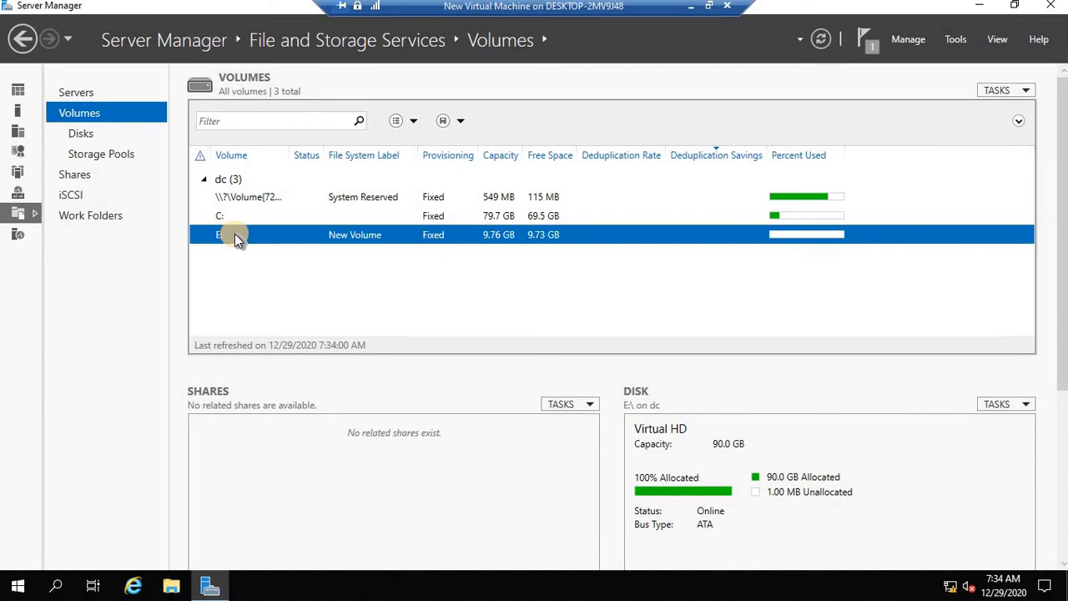
pyautogui.click(231, 215)
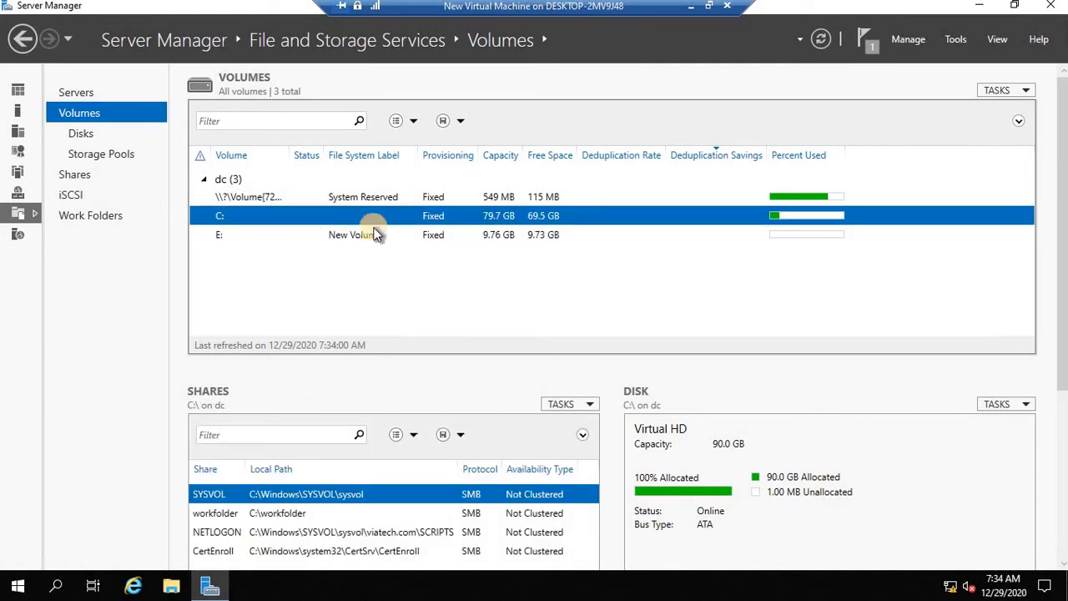
pyautogui.rightClick(291, 215)
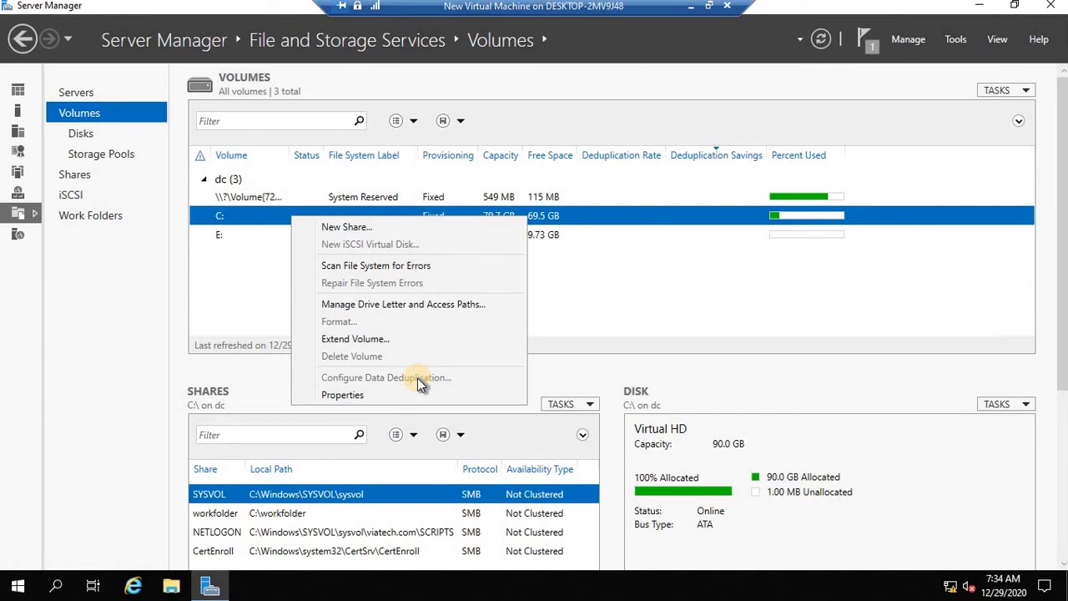
# - Set data deduplication on New Volume (E:) to General purpose file server, deduplicating files older than 0 days
pyautogui.click(238, 236)
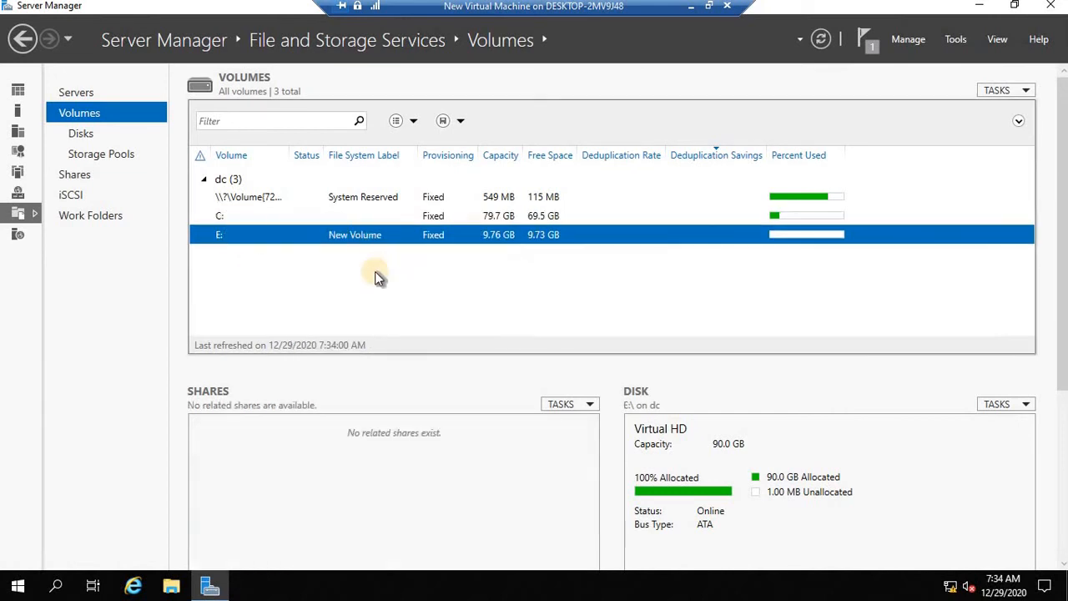
pyautogui.rightClick(290, 236)
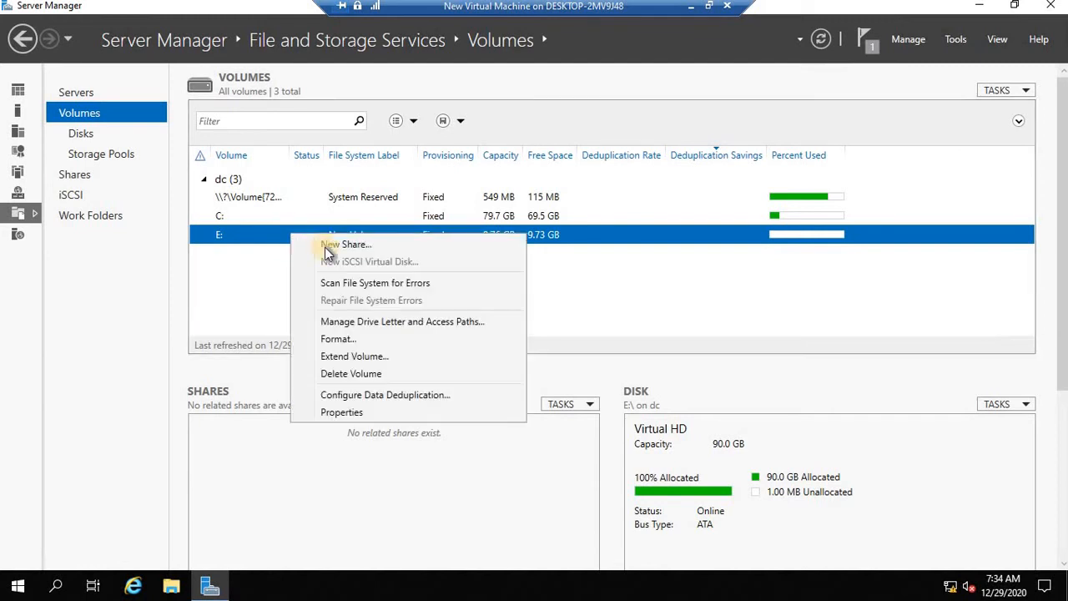
pyautogui.click(378, 401)
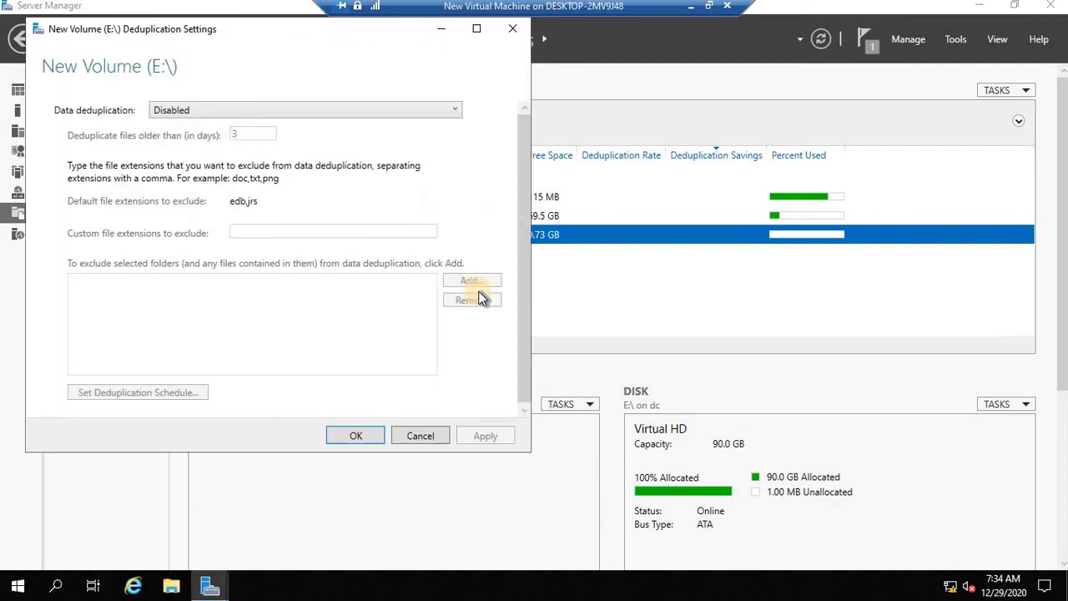
pyautogui.click(190, 113)
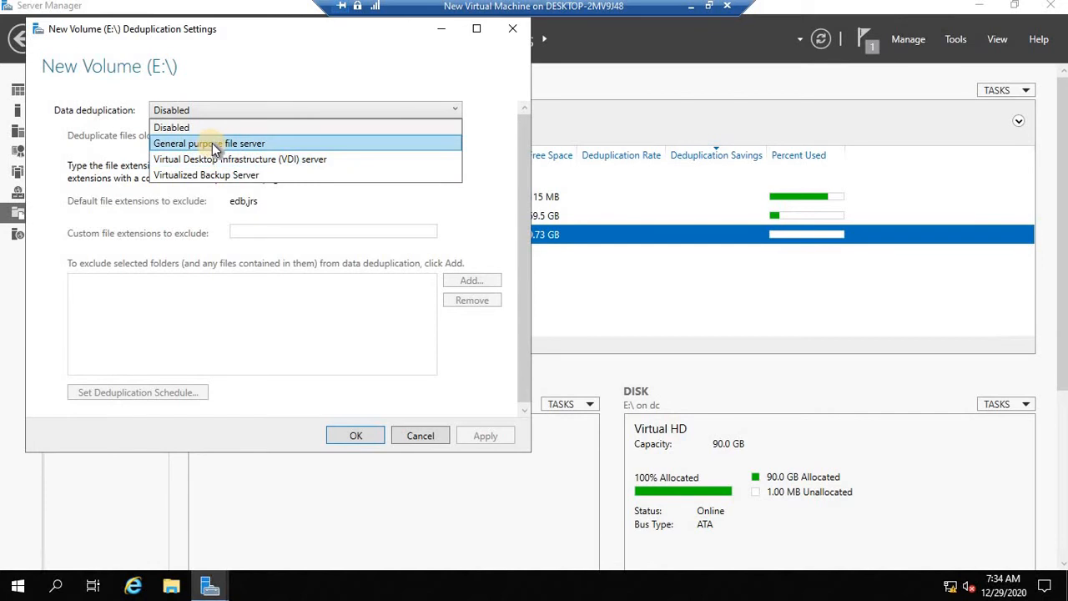
pyautogui.click(216, 145)
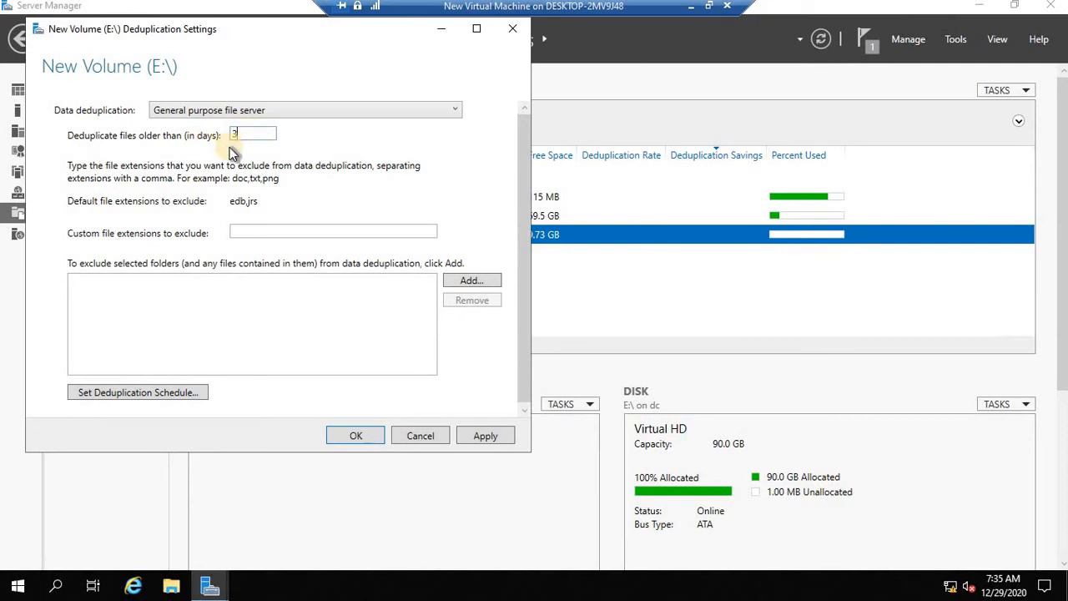
pyautogui.press('BackSpace')
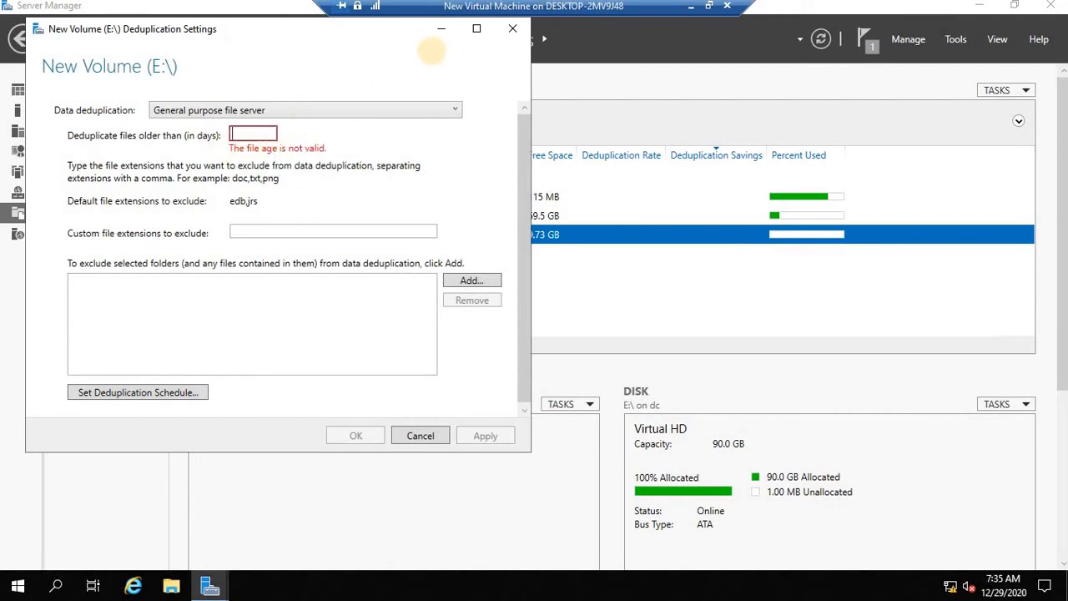
pyautogui.write('0')
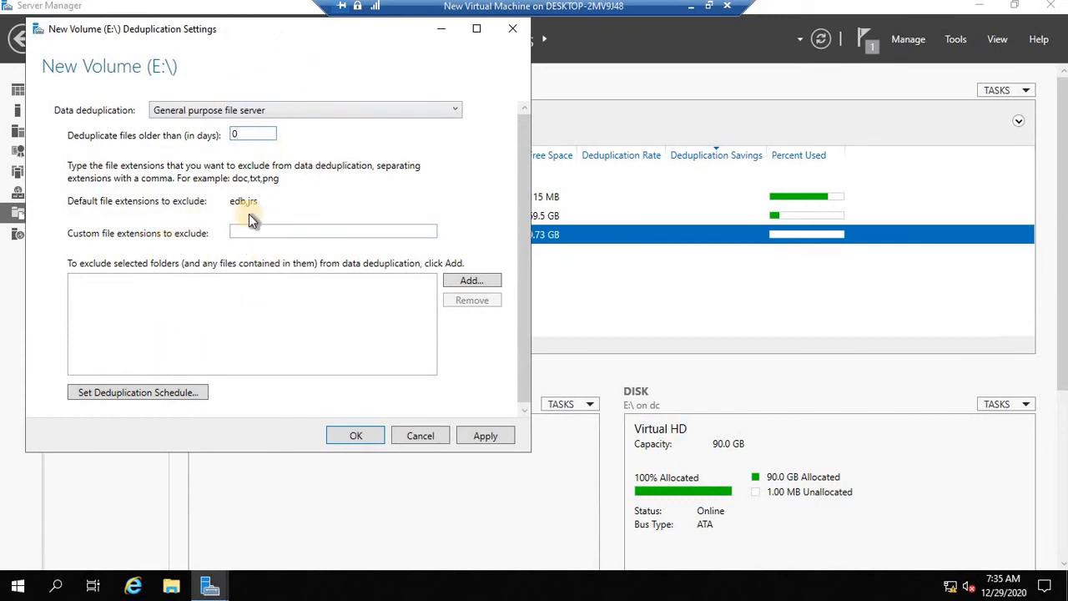
# - Review the deduplication schedule without changing it, and apply the deduplication settings for New Volume (E:)
pyautogui.click(134, 394)
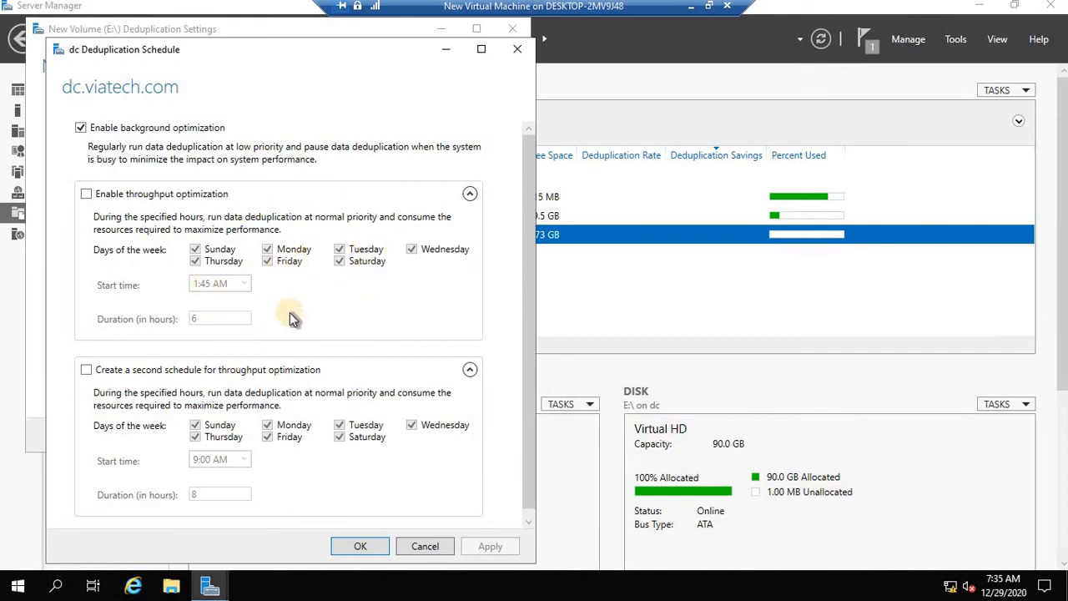
pyautogui.click(430, 544)
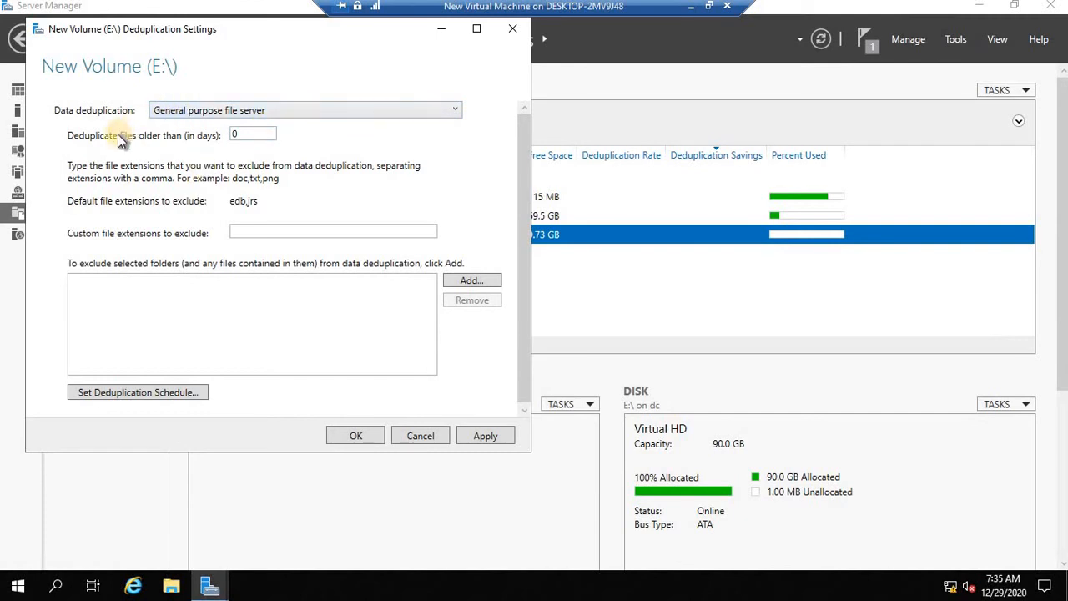
pyautogui.click(243, 136)
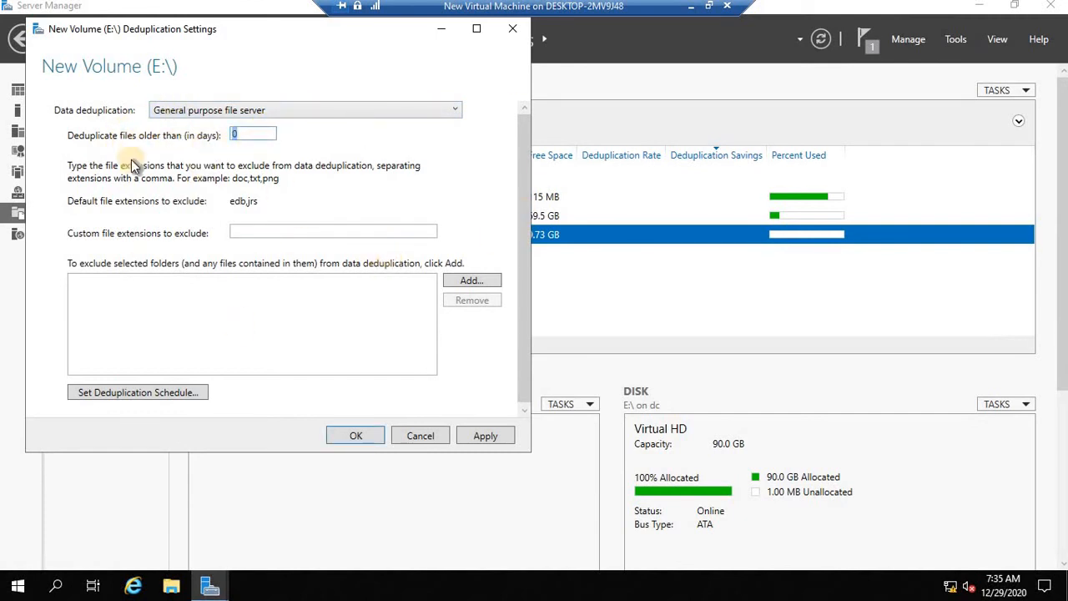
pyautogui.click(484, 436)
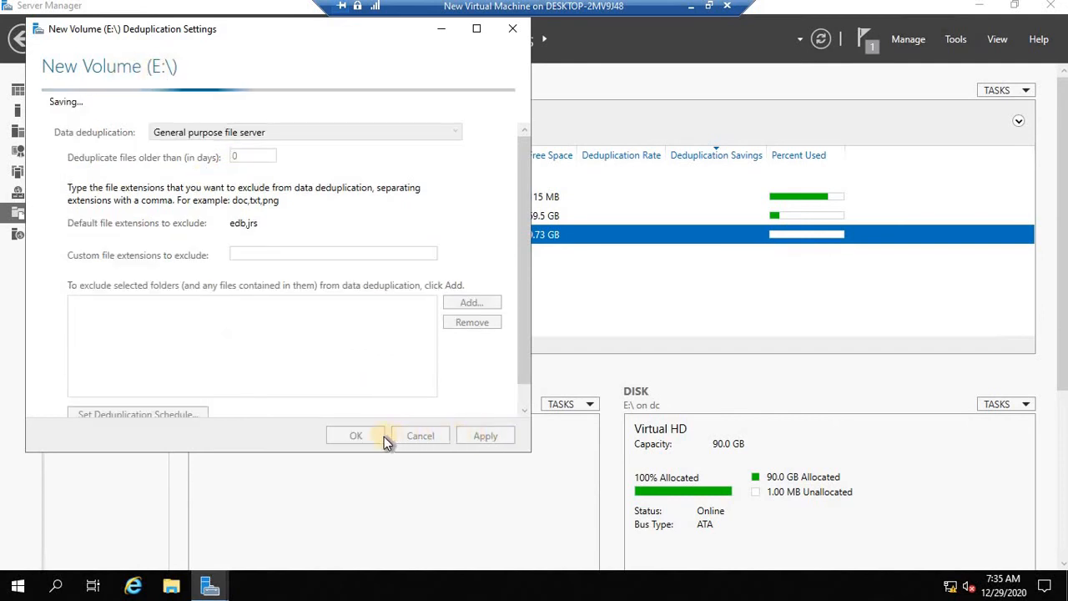
pyautogui.click(361, 436)
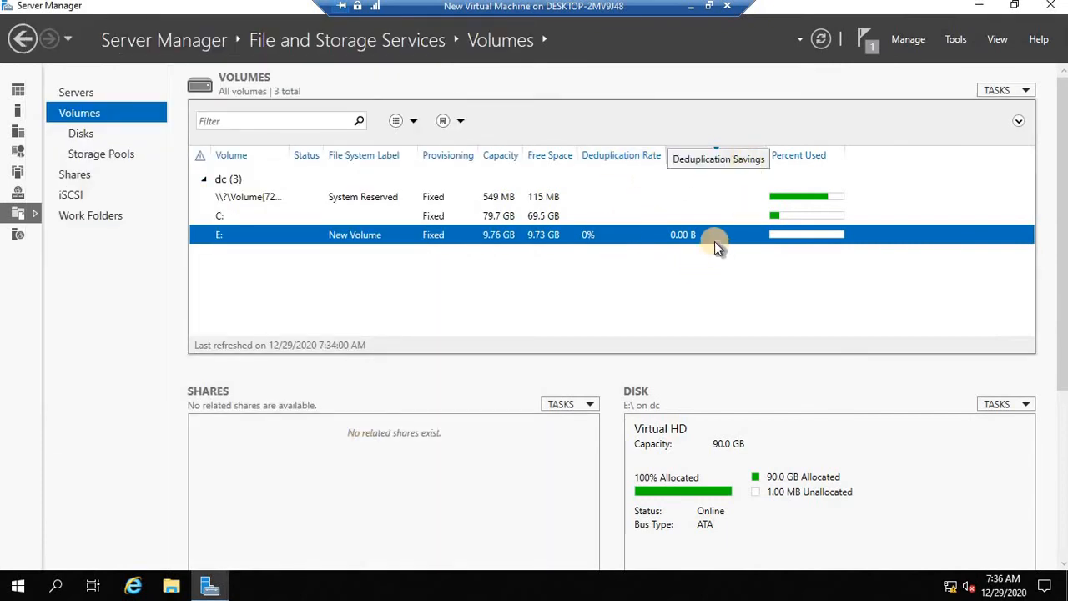
# - Check the combined size of all four Windows Mail folders on New Volume (E:) in File Explorer
pyautogui.click(175, 588)
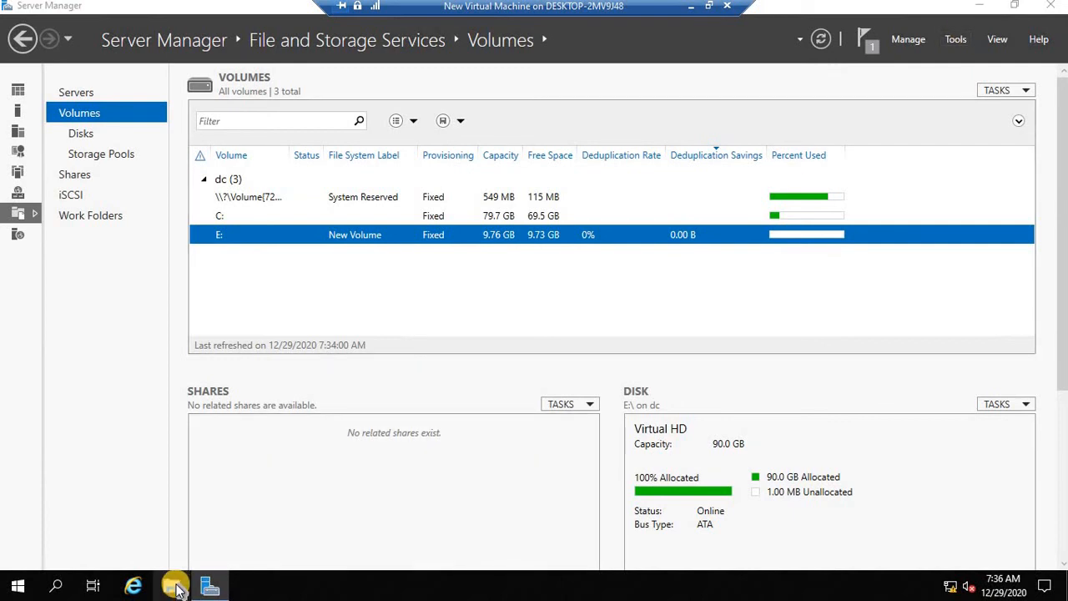
pyautogui.click(180, 290)
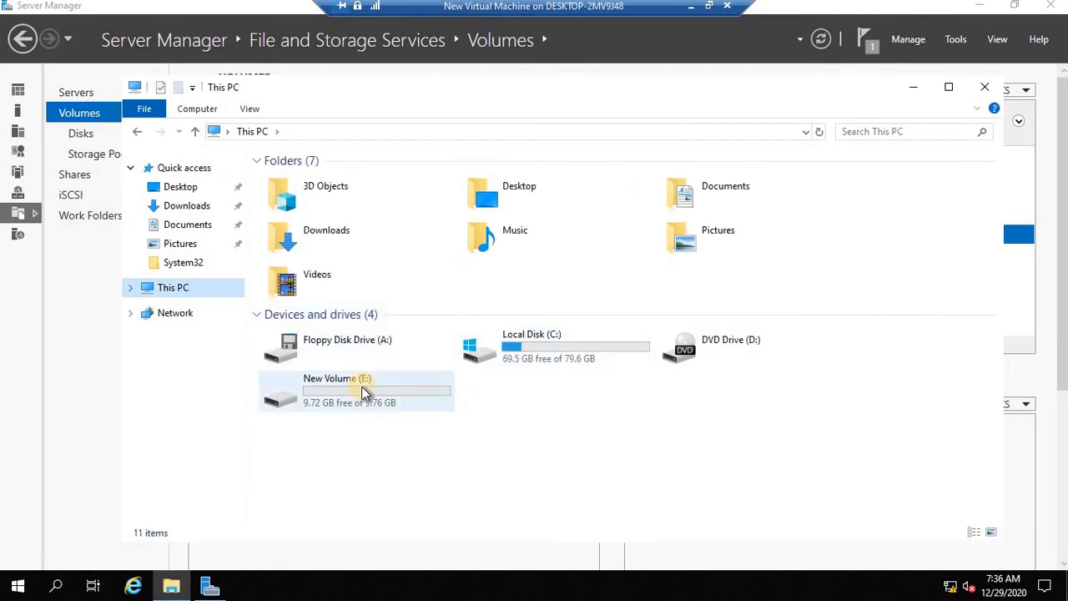
pyautogui.doubleClick(362, 386)
pyautogui.moveTo(367, 272); pyautogui.dragTo(302, 177)
pyautogui.rightClick(302, 177)
pyautogui.click(378, 391)
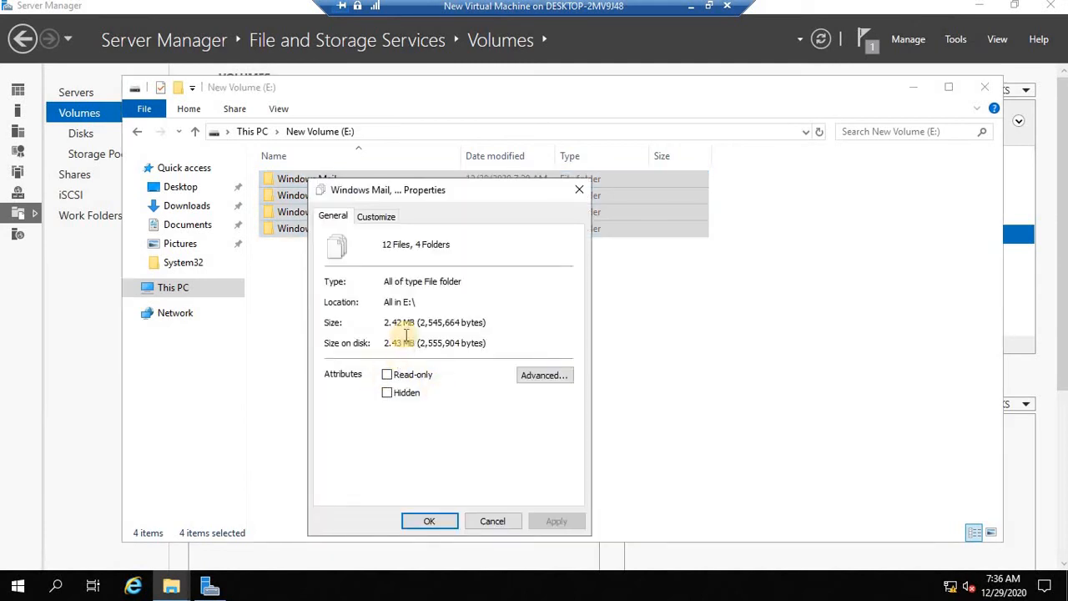
pyautogui.click(576, 191)
pyautogui.click(436, 297)
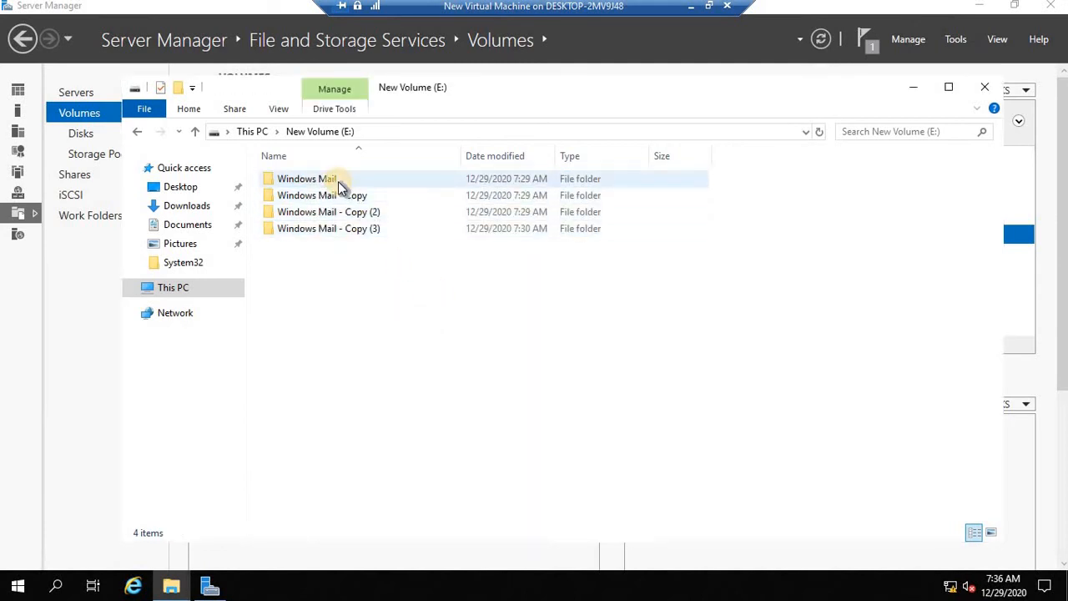
# - Check the size of the original Windows Mail folder alone in its properties
pyautogui.click(338, 181)
pyautogui.rightClick(338, 181)
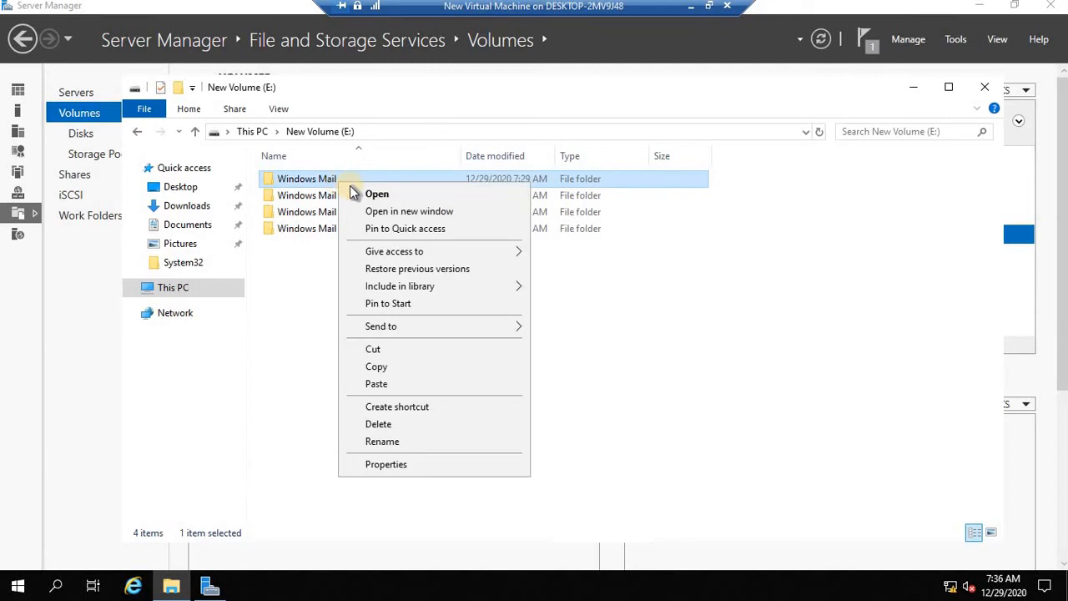
pyautogui.click(421, 466)
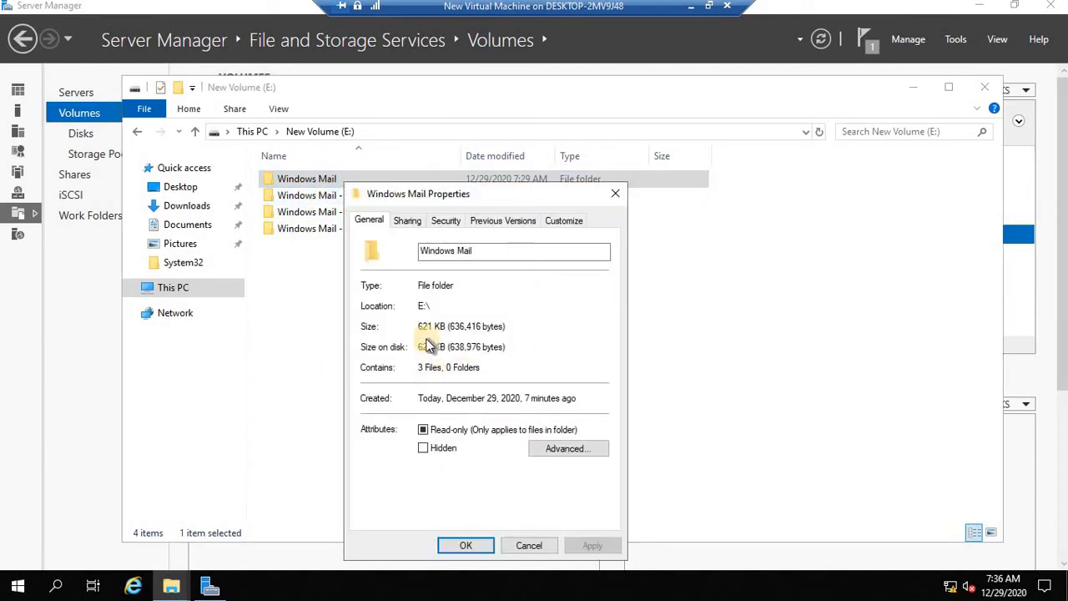
pyautogui.click(615, 194)
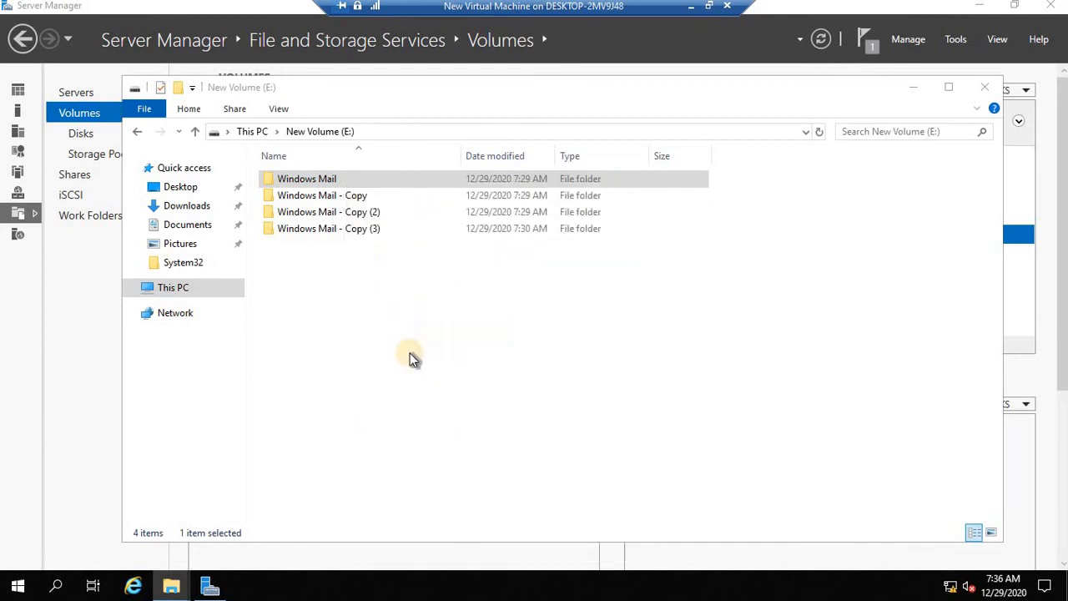
pyautogui.click(351, 333)
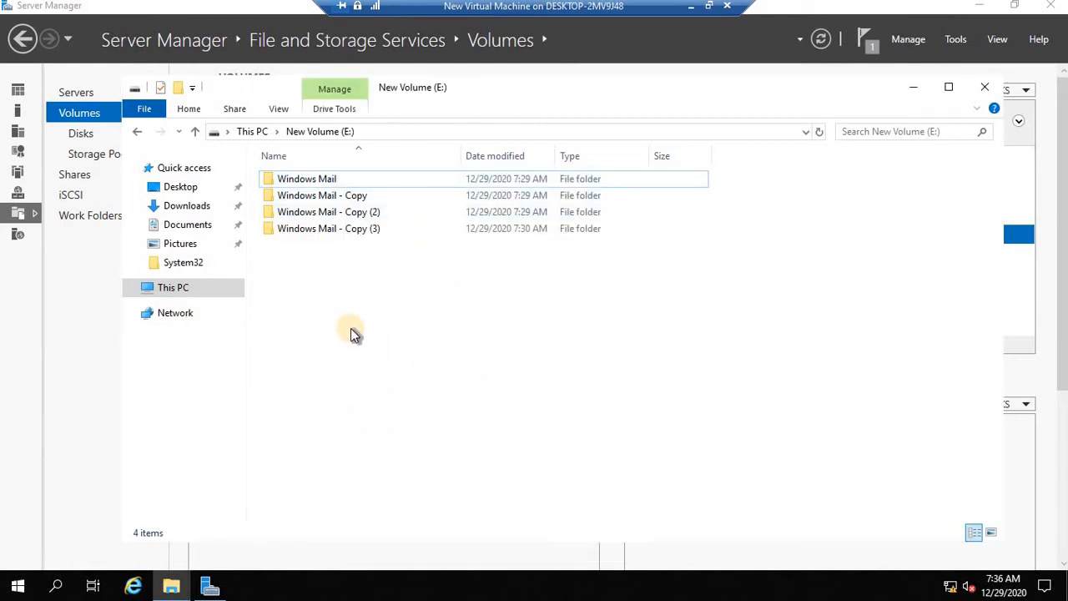
# - Compare the original Windows Mail folder with its three copies in the list, and minimize the File Explorer window
pyautogui.click(314, 178)
pyautogui.click(314, 179)
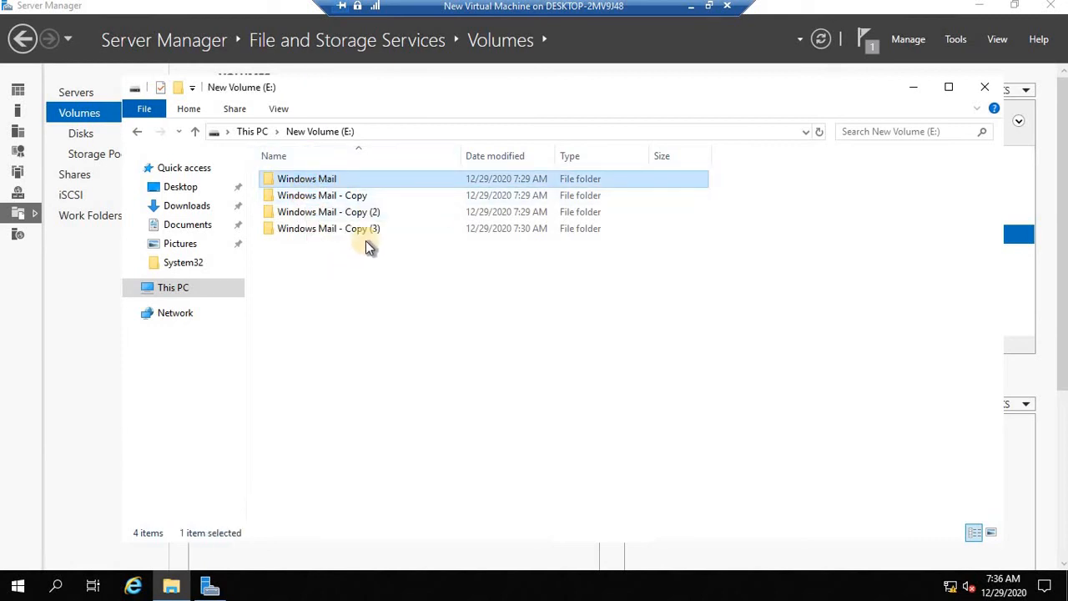
pyautogui.moveTo(372, 252); pyautogui.dragTo(360, 201)
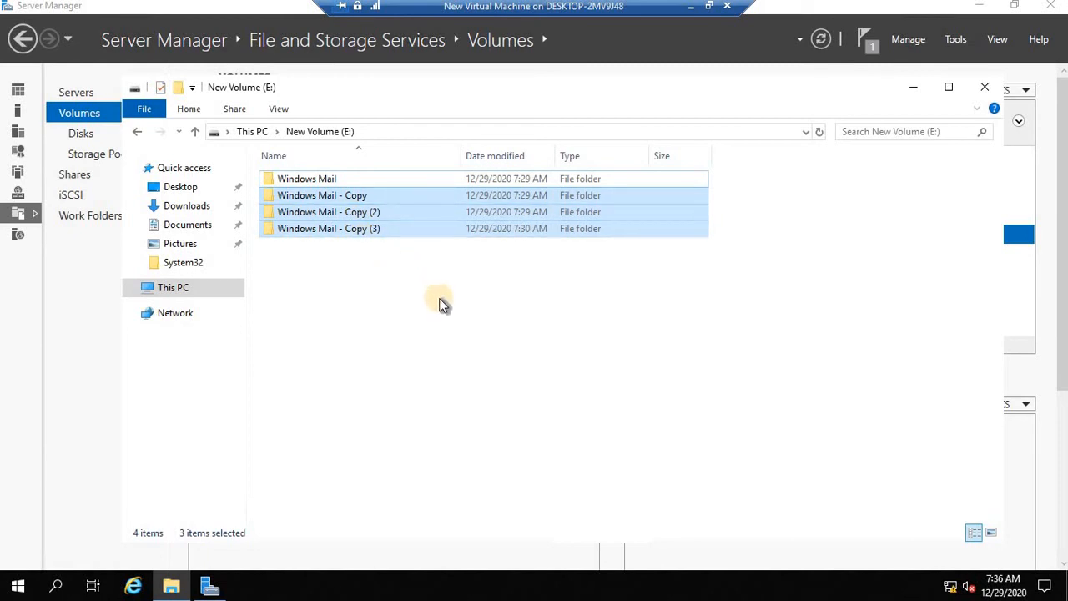
pyautogui.click(198, 136)
pyautogui.click(913, 87)
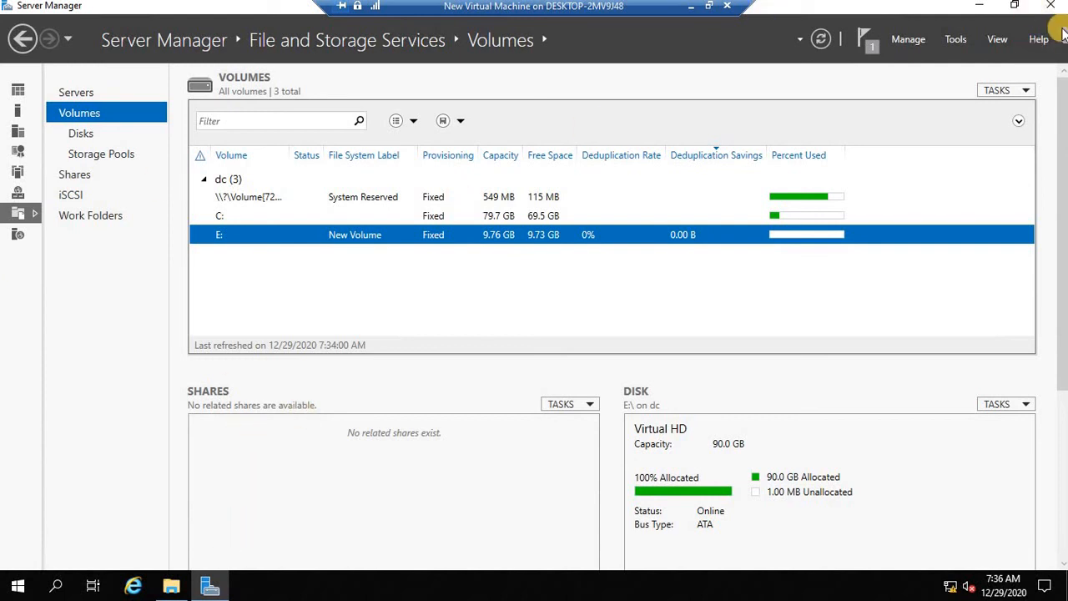
# - Restart Server Manager and select New Volume (E:) in the File and Storage Services volumes list to check its deduplication savings
pyautogui.click(1050, 6)
pyautogui.click(213, 589)
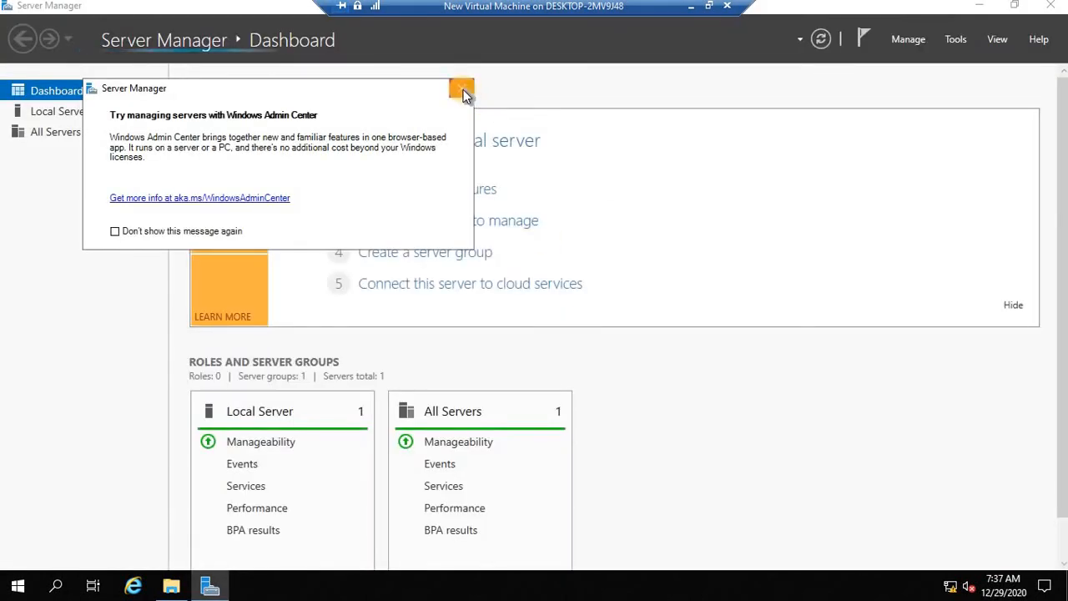
pyautogui.click(462, 89)
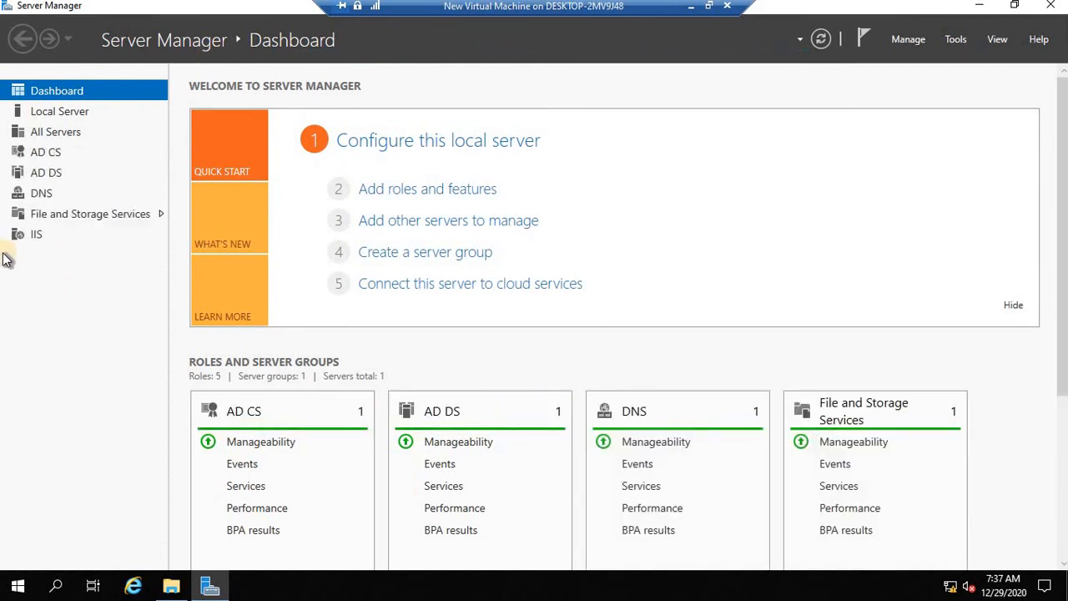
pyautogui.click(82, 216)
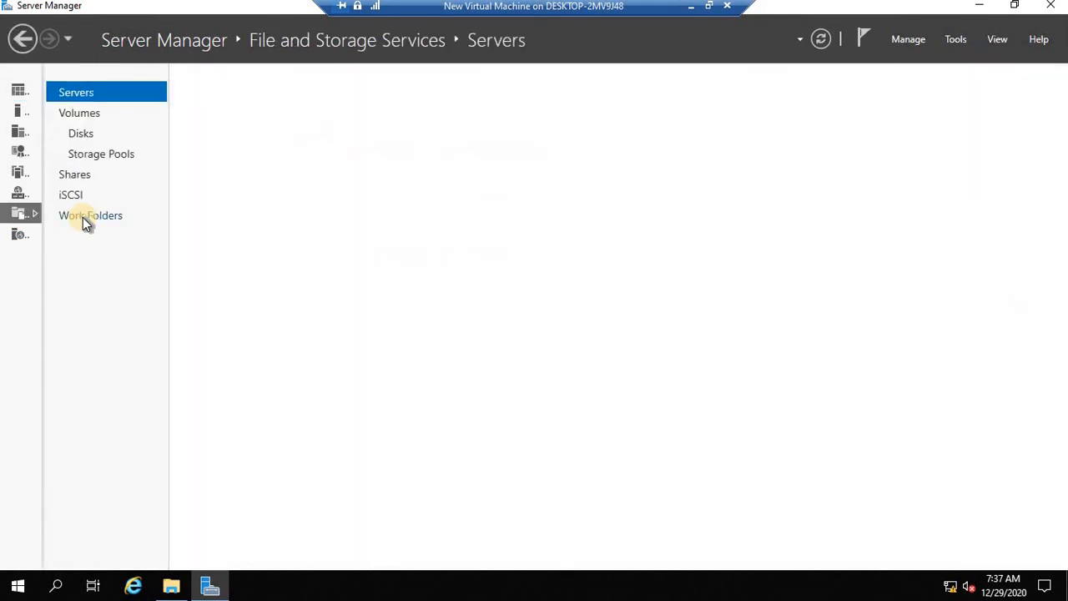
pyautogui.click(82, 112)
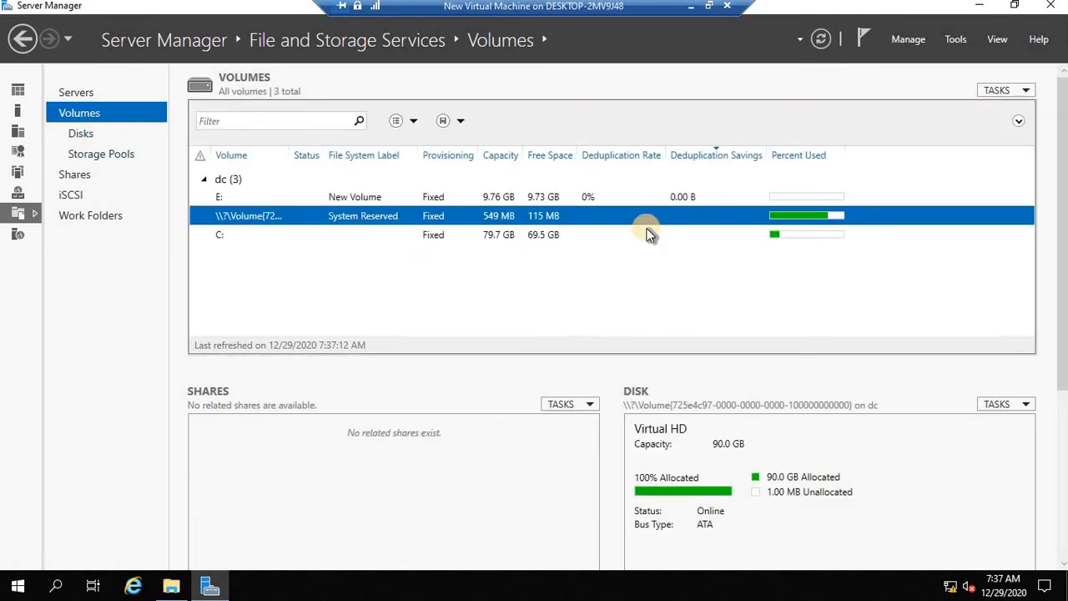
pyautogui.click(219, 199)
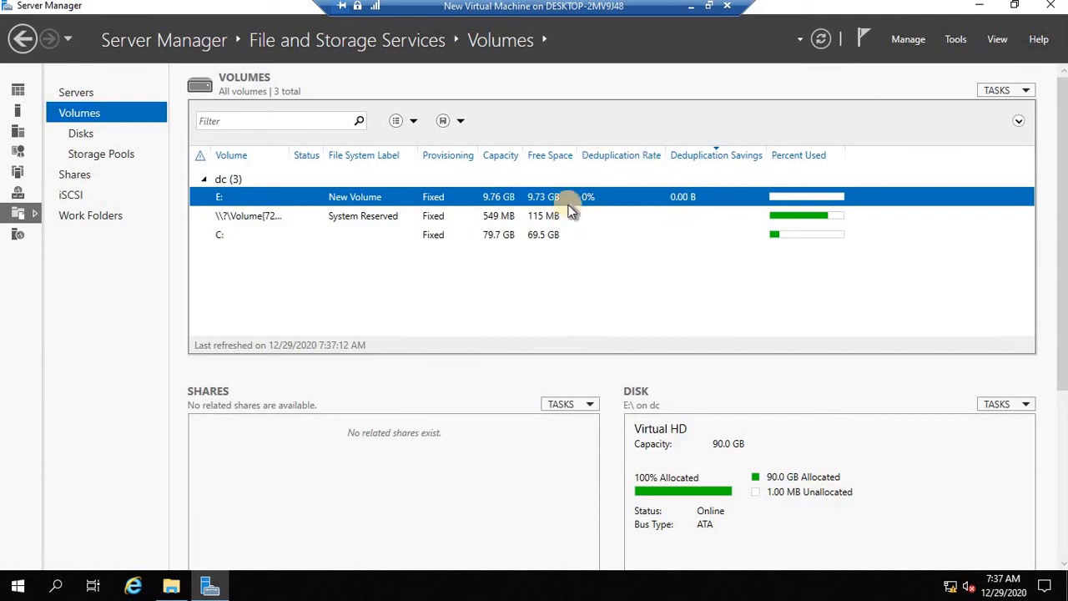
# - Open Windows PowerShell and move its window clear of the screen's upper edge
pyautogui.click(19, 591)
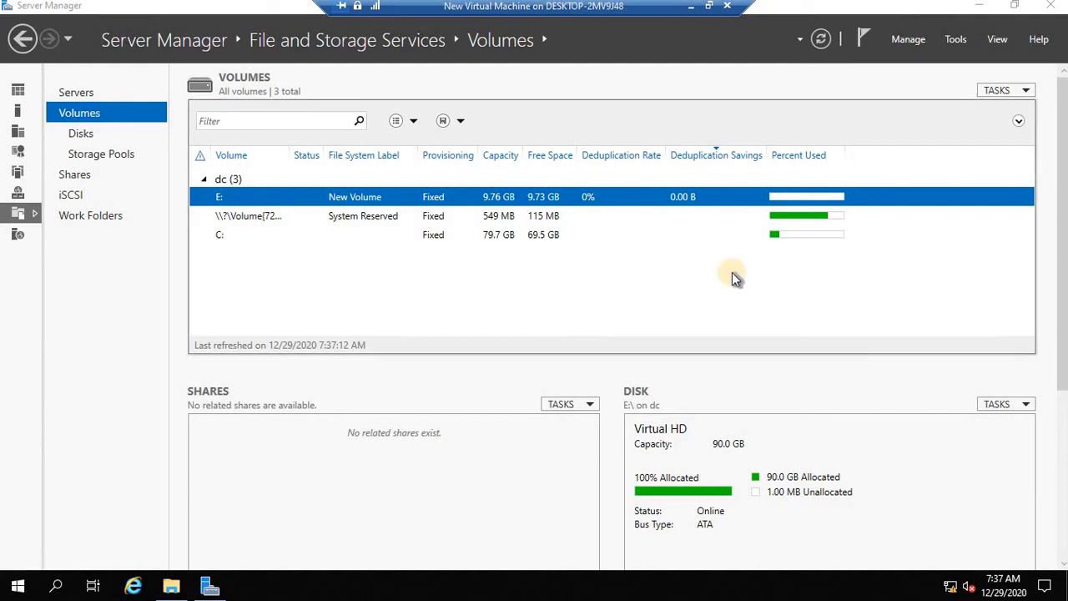
pyautogui.click(18, 587)
pyautogui.click(19, 586)
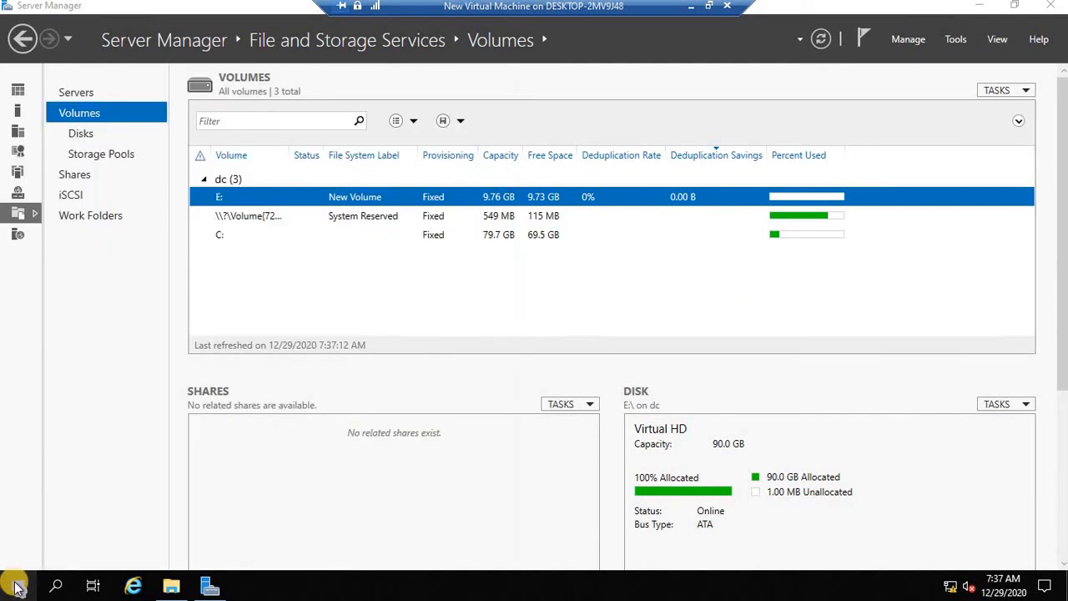
pyautogui.click(19, 587)
pyautogui.click(378, 152)
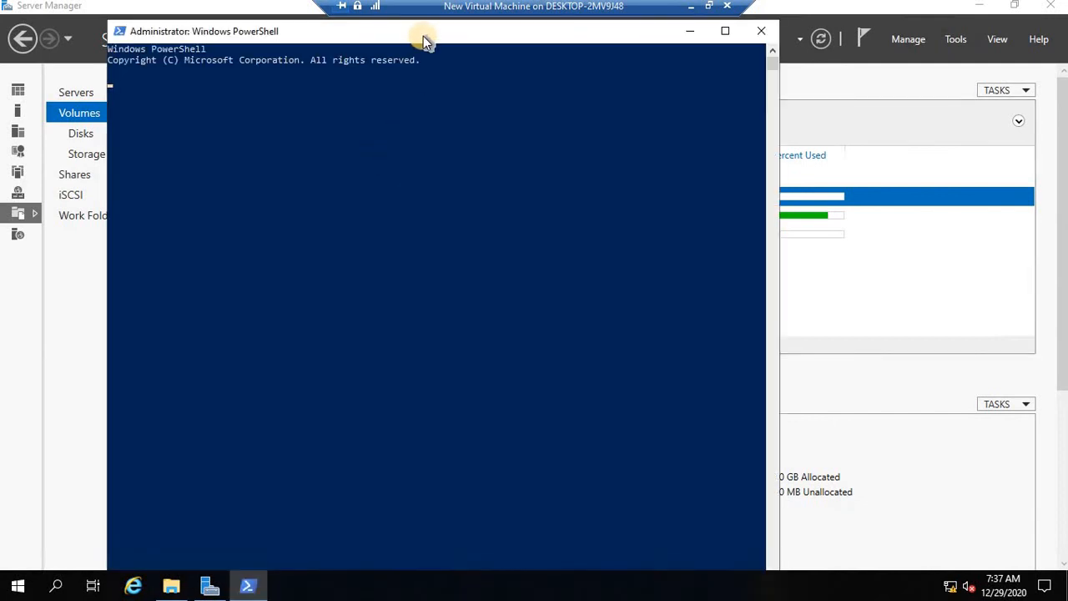
pyautogui.moveTo(423, 35); pyautogui.dragTo(545, 100)
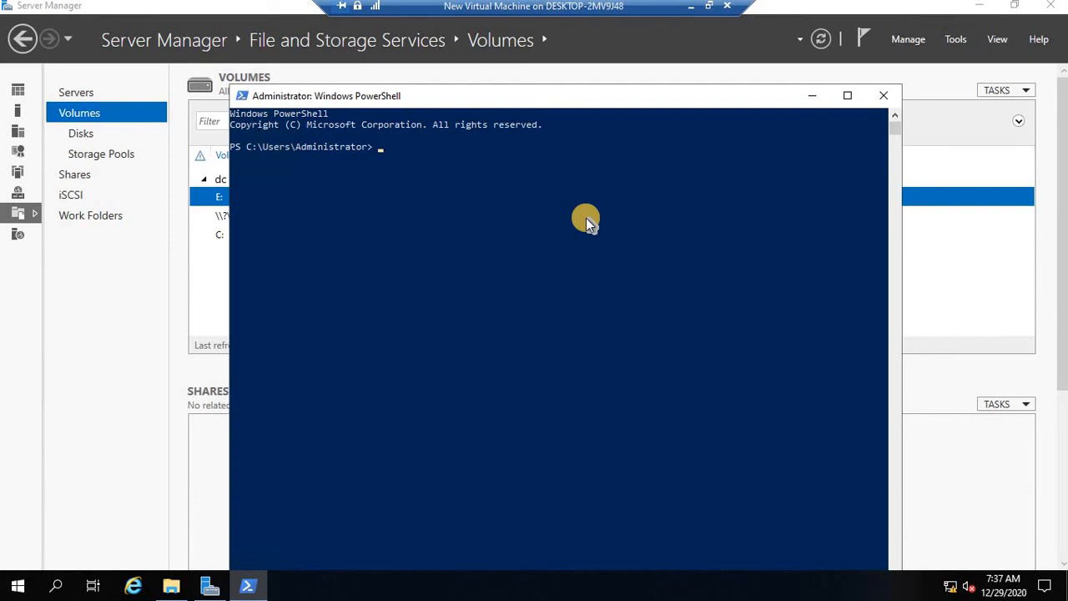
# - Run start-dedupjob -volume e: -type optimization, and move the PowerShell window to uncover the volumes list
pyautogui.write('start-dedupjob -volume ')
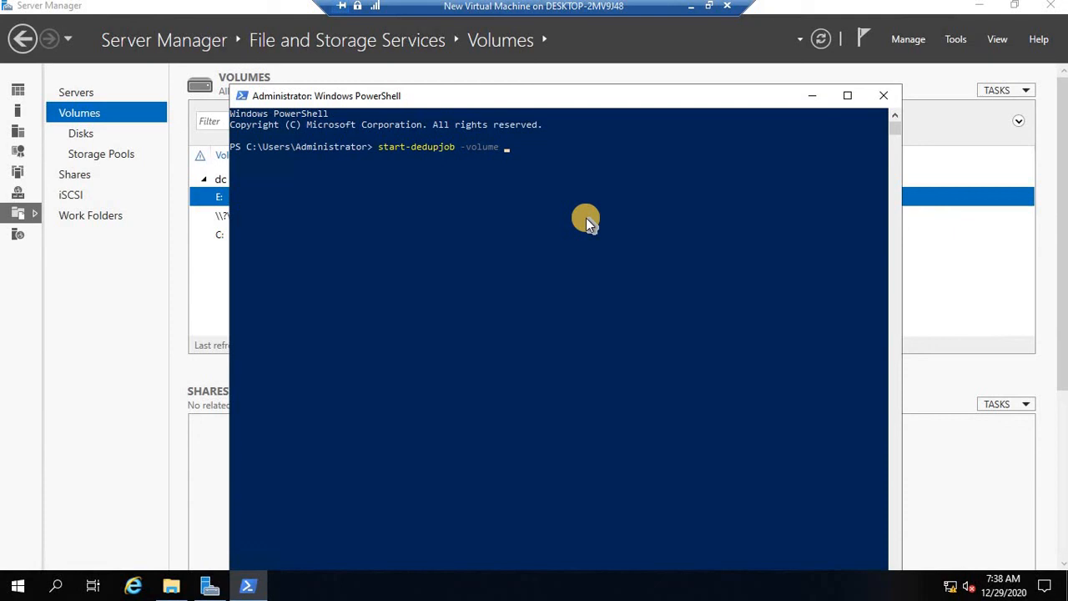
pyautogui.write('e: -type optimization')
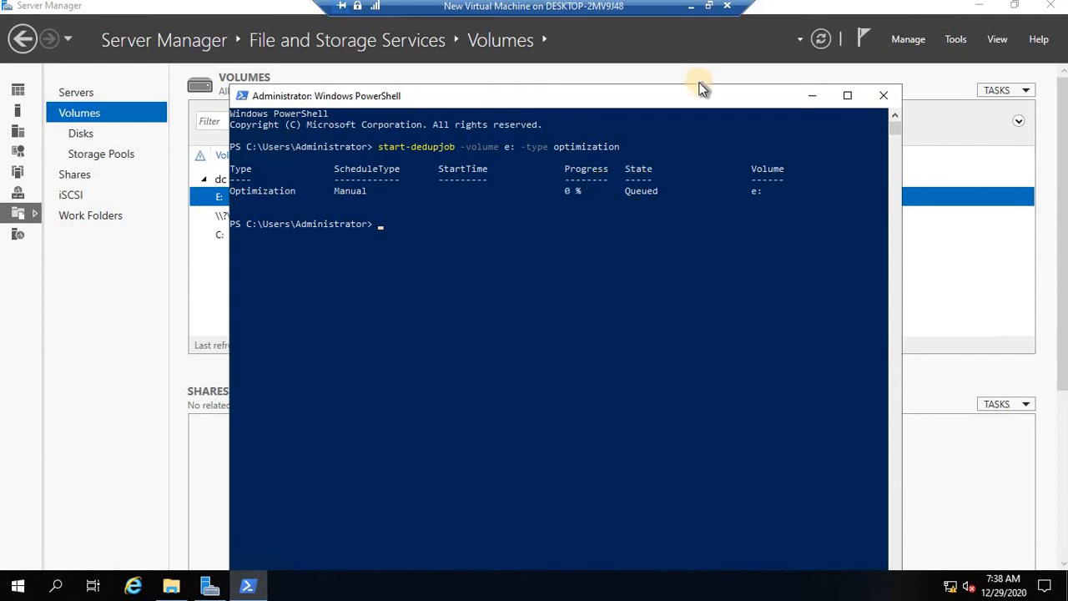
pyautogui.moveTo(688, 98); pyautogui.dragTo(691, 270)
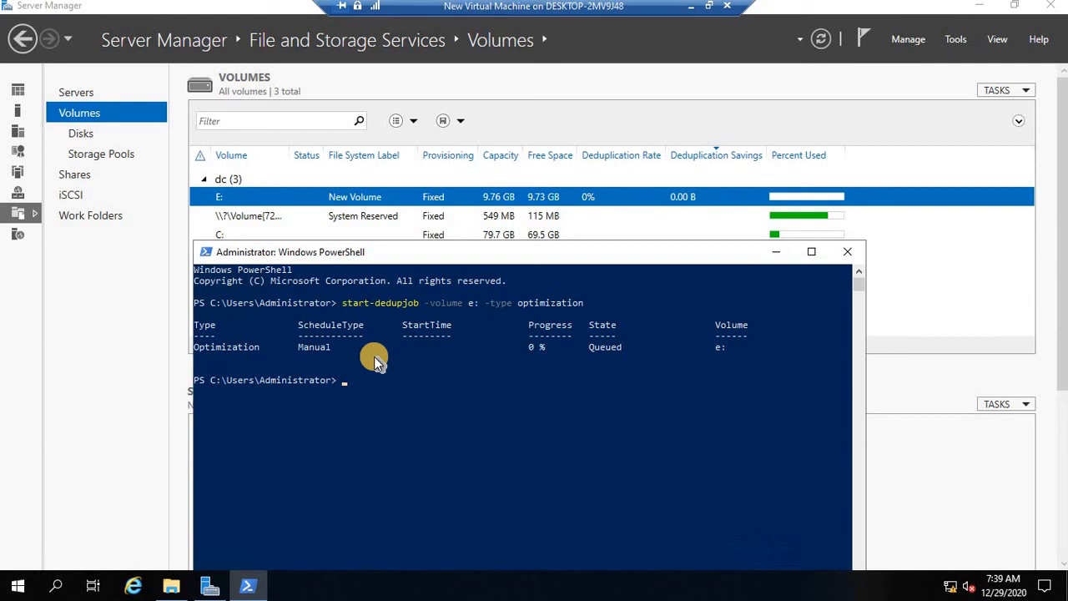
# - Recall the previous PowerShell command and run it as get-dedupjob -volume e: -type optimization to check the job's status
pyautogui.press('Up')
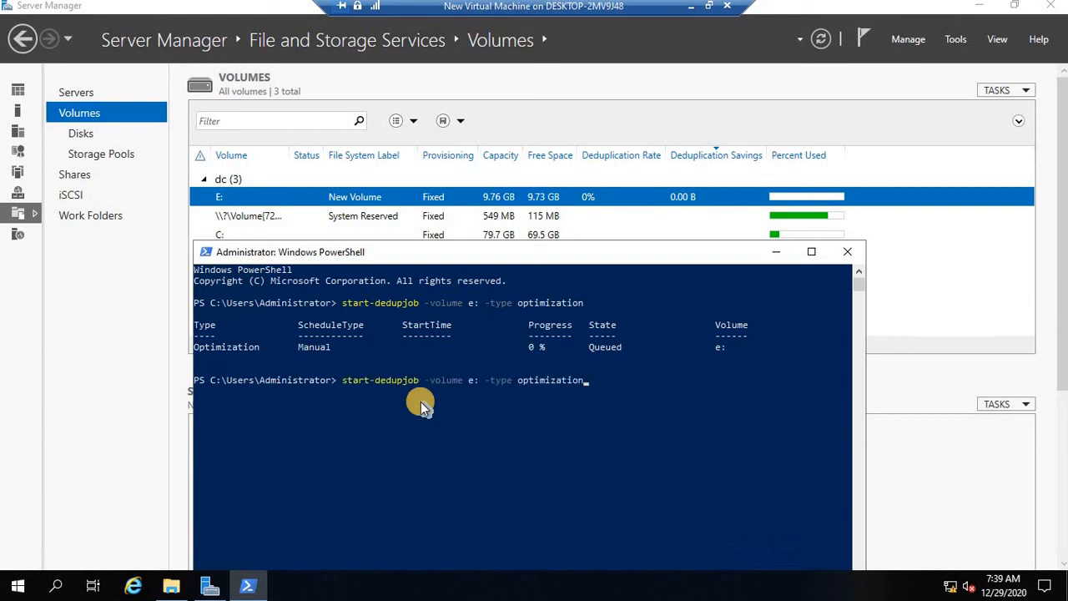
pyautogui.press('Left')
pyautogui.press('Left')
pyautogui.press('Left')
pyautogui.press('Left')
pyautogui.press('Left')
pyautogui.press('Left')
pyautogui.press('Left')
pyautogui.press('Left')
pyautogui.press('Left')
pyautogui.press('Left')
pyautogui.press('Left')
pyautogui.press('Left')
pyautogui.press('Left')
pyautogui.press('Left')
pyautogui.press('Left')
pyautogui.press('Left')
pyautogui.press('Left')
pyautogui.press('Left')
pyautogui.press('Left')
pyautogui.press('Left')
pyautogui.press('Left')
pyautogui.press('Left')
pyautogui.press('Left')
pyautogui.press('Left')
pyautogui.press('Left')
pyautogui.press('Left')
pyautogui.press('Left')
pyautogui.press('Left')
pyautogui.press('Left')
pyautogui.press('Left')
pyautogui.press('Left')
pyautogui.press('Left')
pyautogui.press('BackSpace')
pyautogui.press('BackSpace')
pyautogui.press('BackSpace')
pyautogui.press('BackSpace')
pyautogui.press('BackSpace')
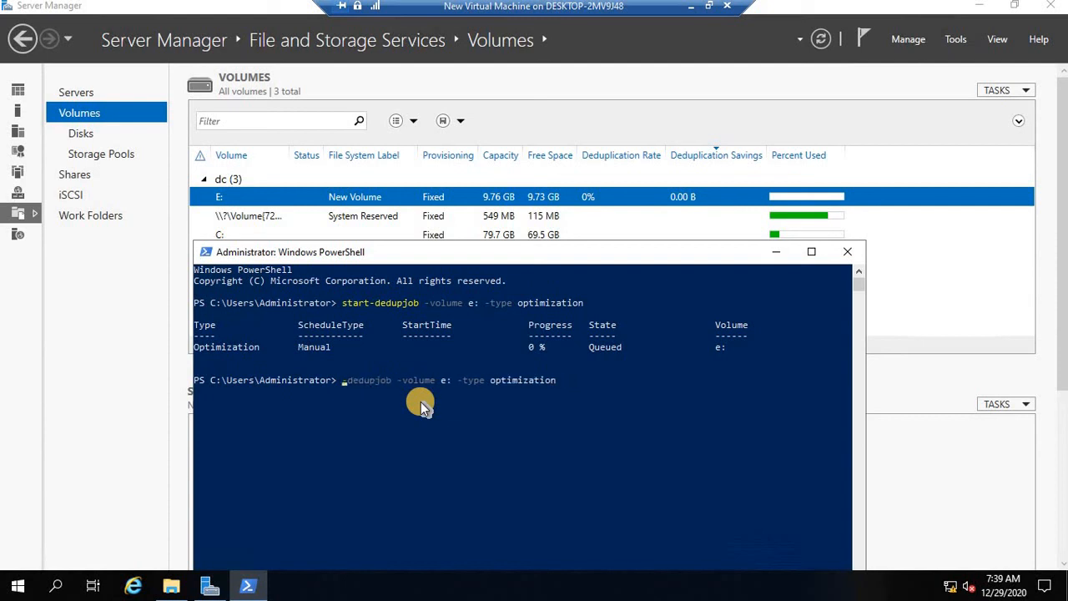
pyautogui.write('get')
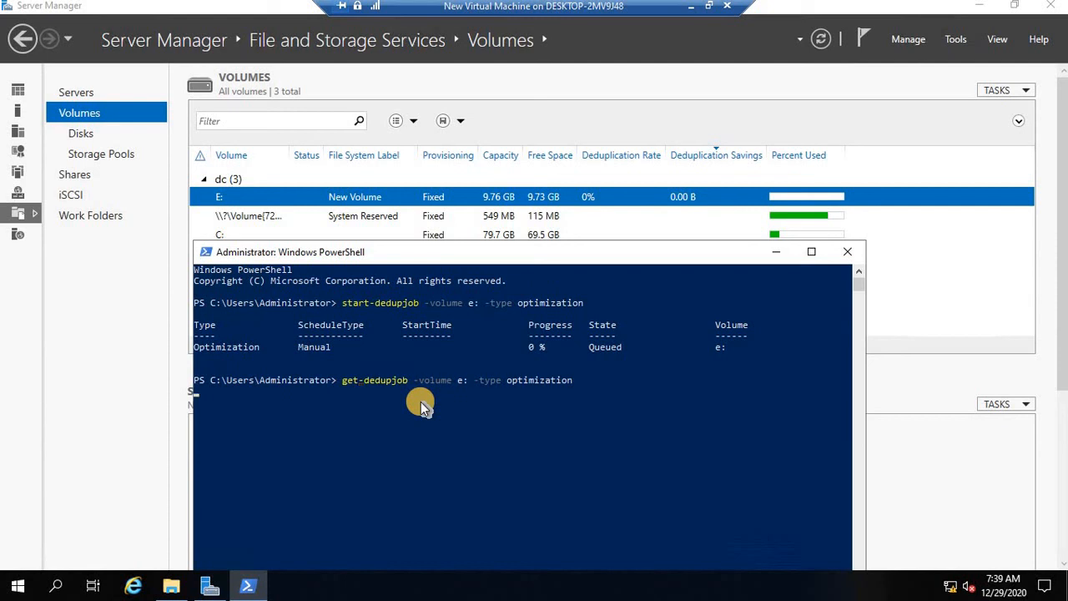
pyautogui.press('Return')
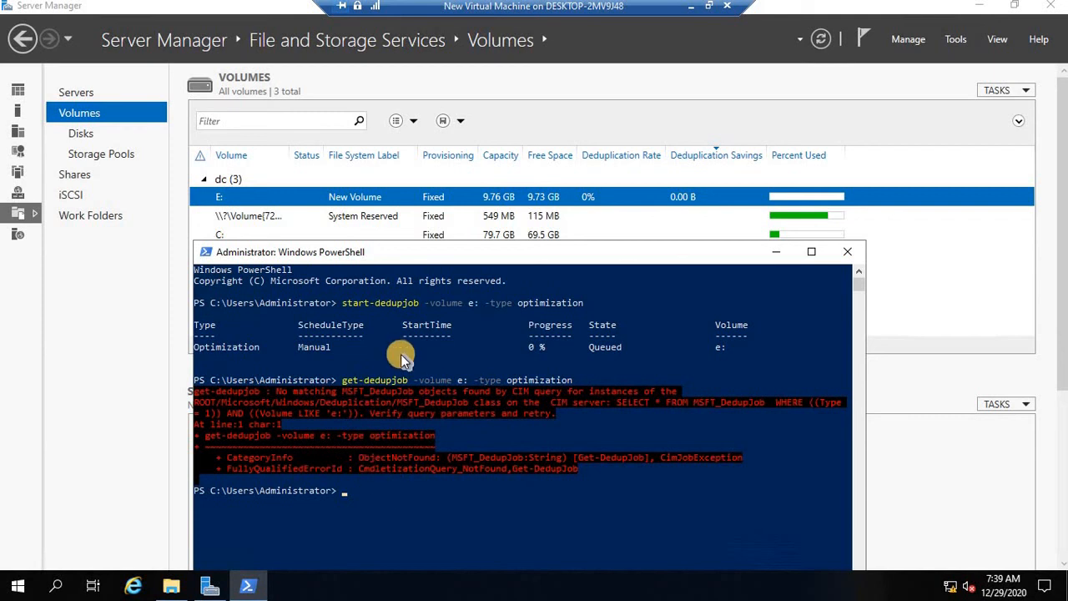
# - Return to Server Manager, refresh the volumes list, and select New Volume (E:) to check its deduplication savings
pyautogui.click(635, 219)
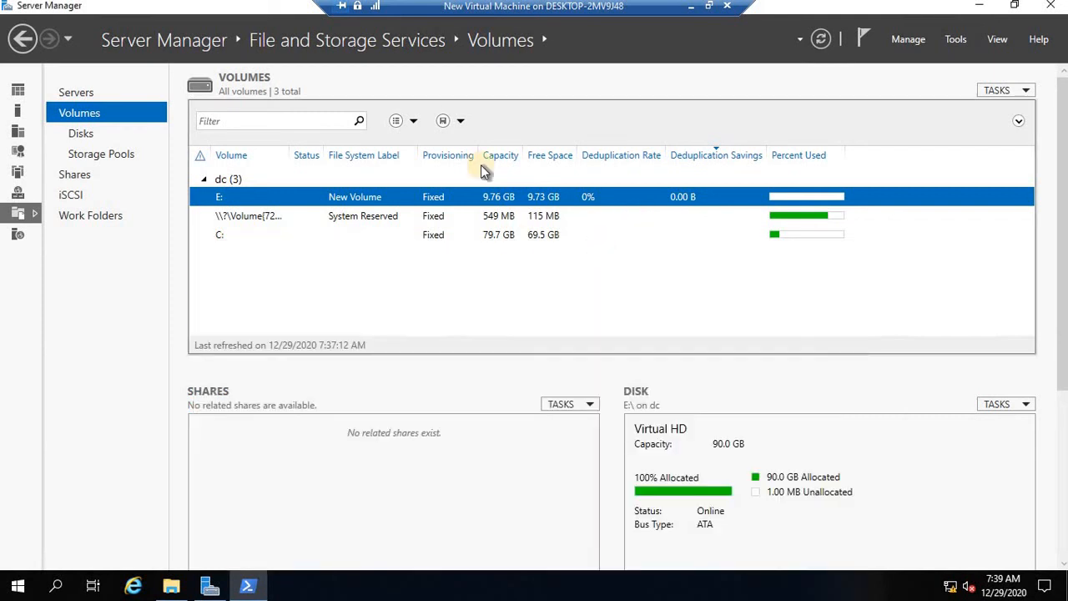
pyautogui.click(820, 42)
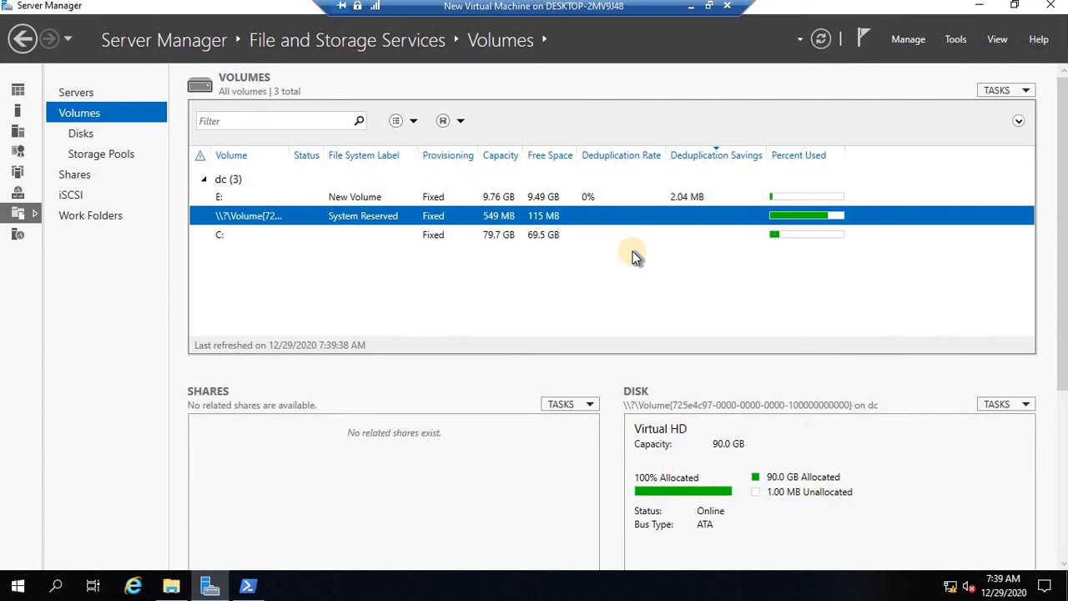
pyautogui.click(674, 197)
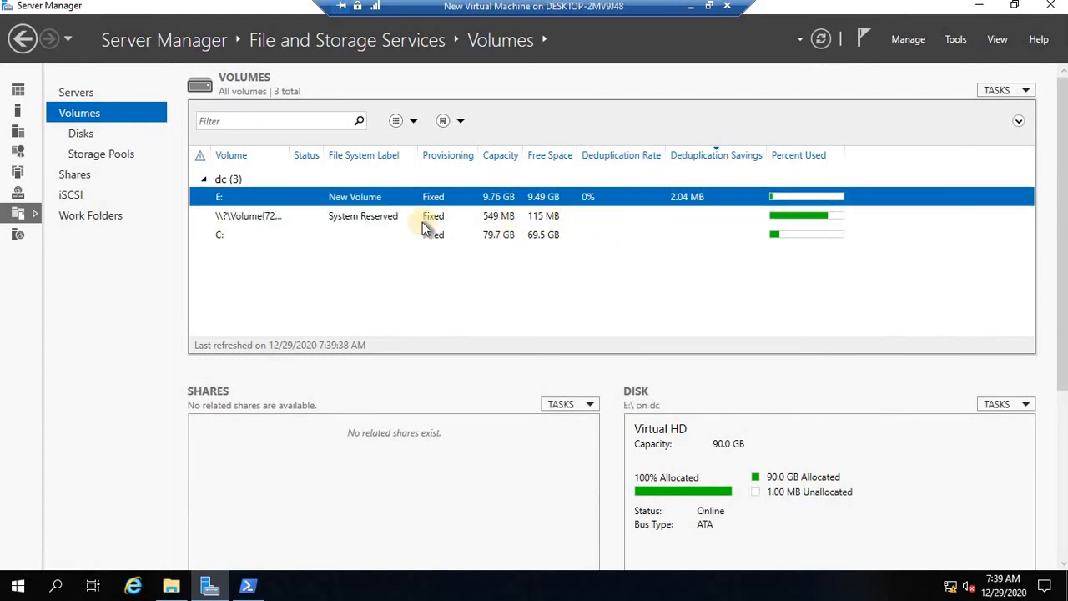
# - Review the get-dedupjob output in the PowerShell window, and minimize both PowerShell and Server Manager
pyautogui.click(247, 586)
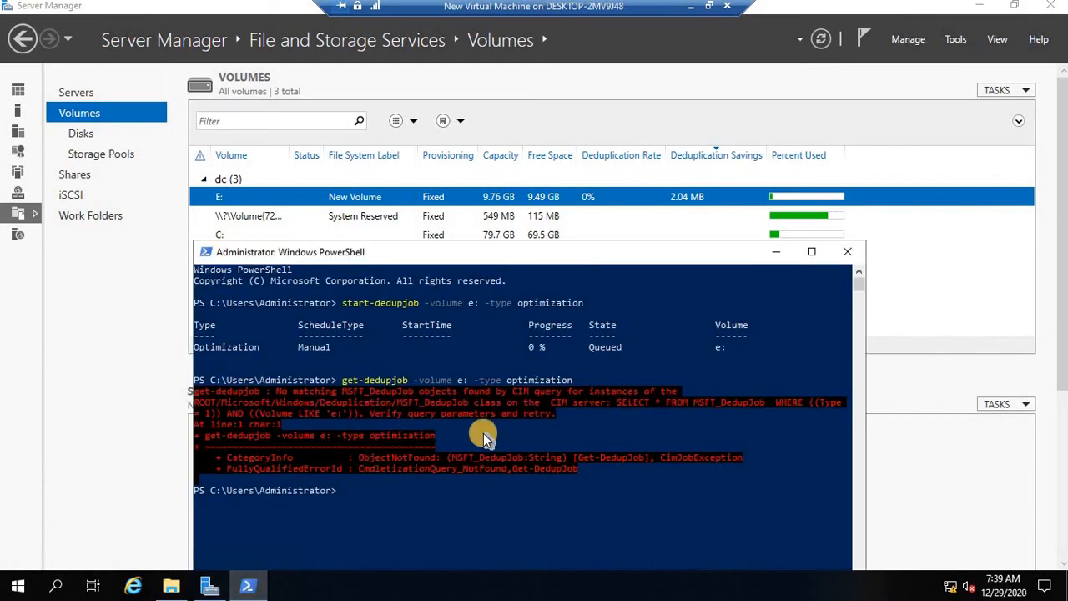
pyautogui.moveTo(207, 392); pyautogui.dragTo(605, 469)
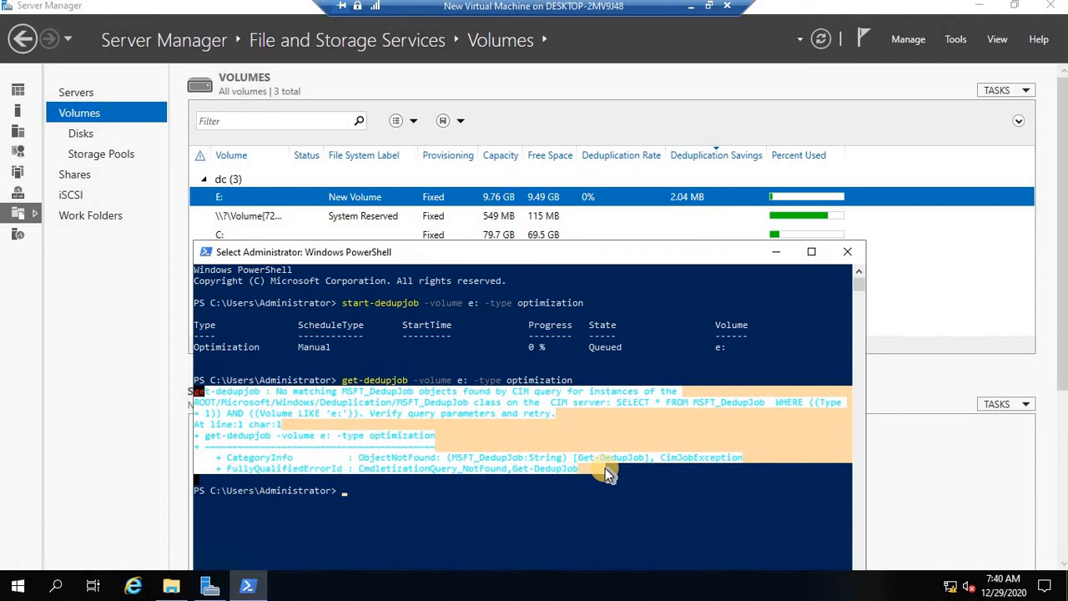
pyautogui.click(357, 496)
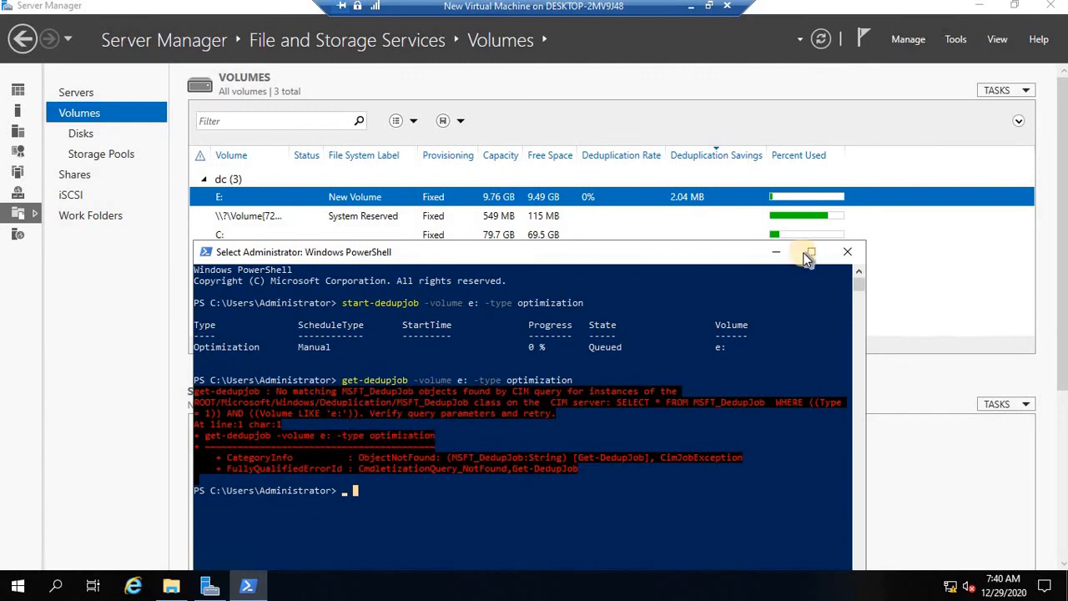
pyautogui.click(775, 252)
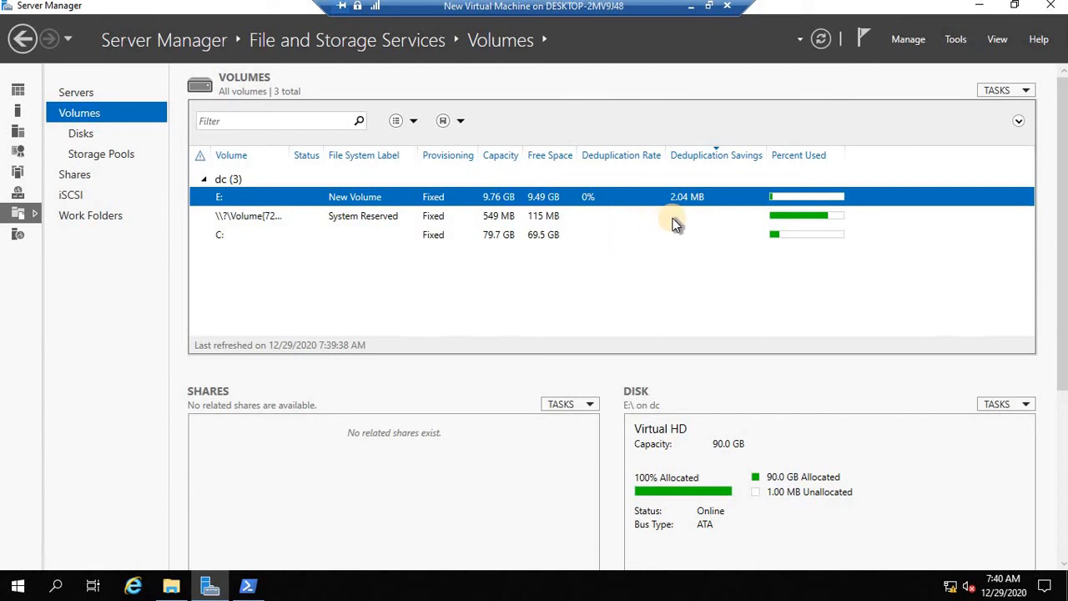
pyautogui.click(982, 7)
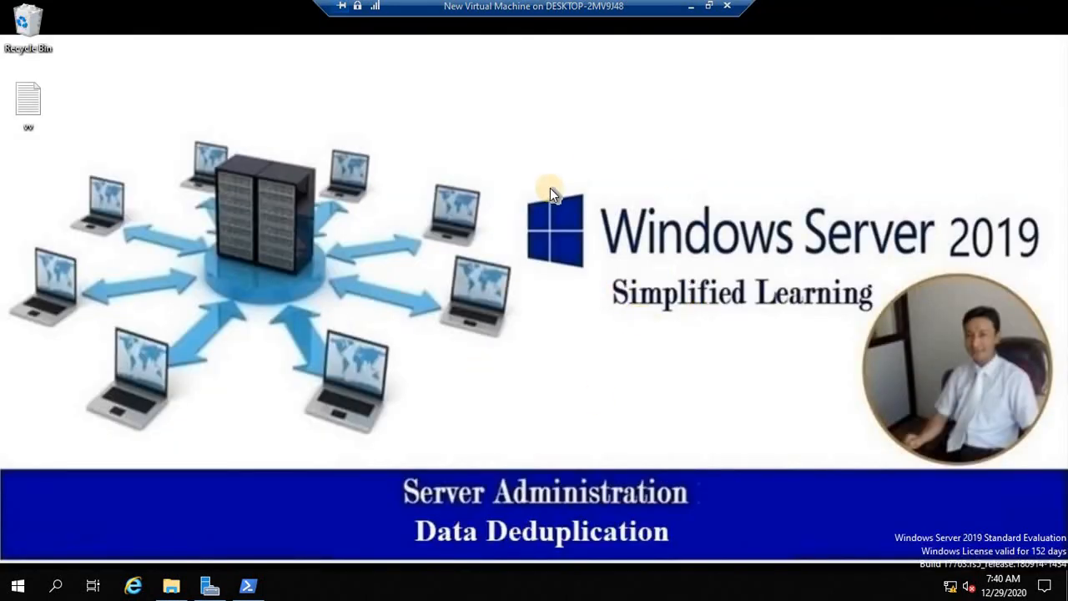